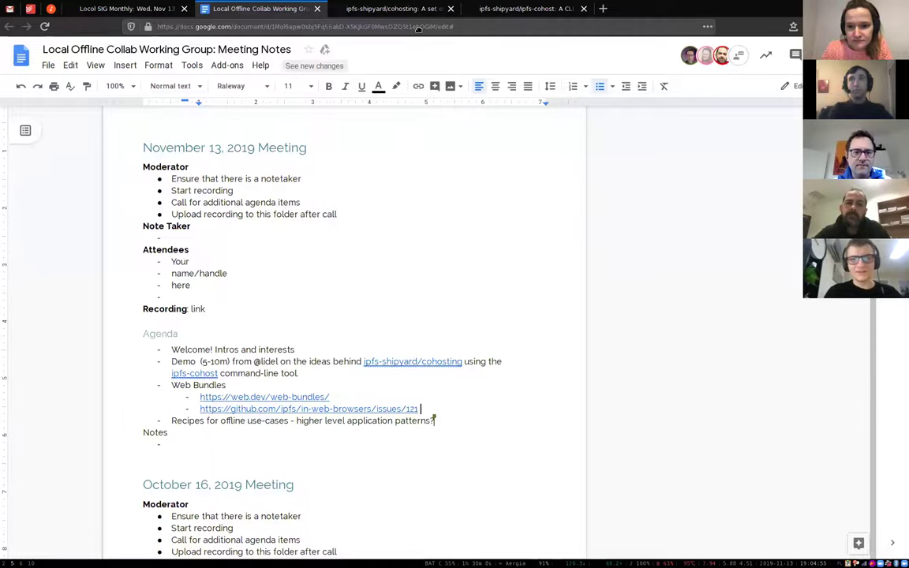
# Bring up the ipfs-shipyard/cohosting README and examine its Motivation section on MFS-based cohosting.
pyautogui.hotkey('ctrl', 'Tab')
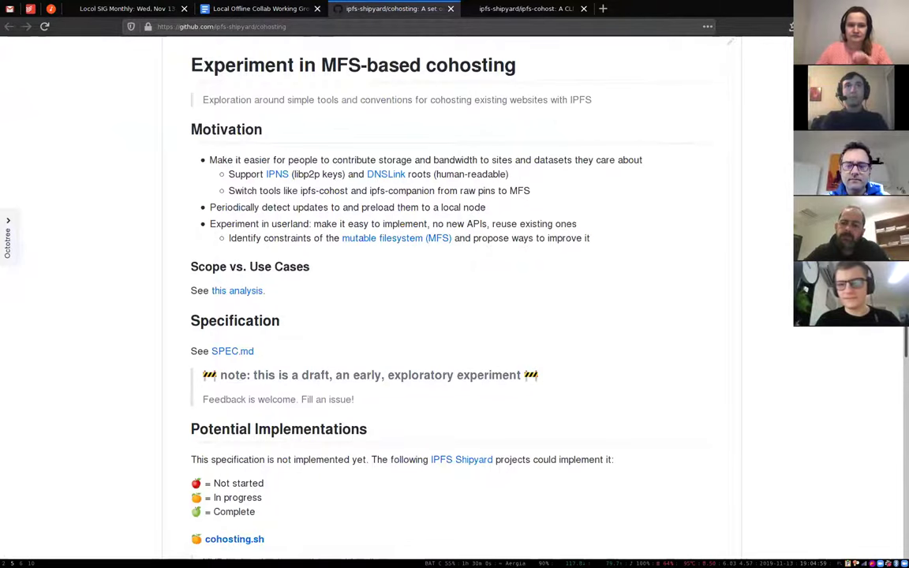
pyautogui.scroll(1, 405, 267)
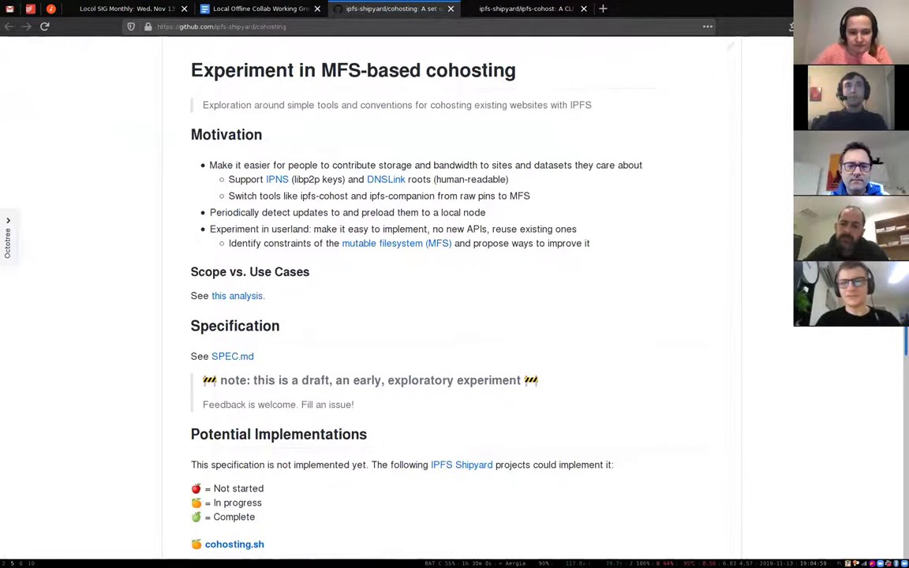
pyautogui.scroll(1, 449, 284)
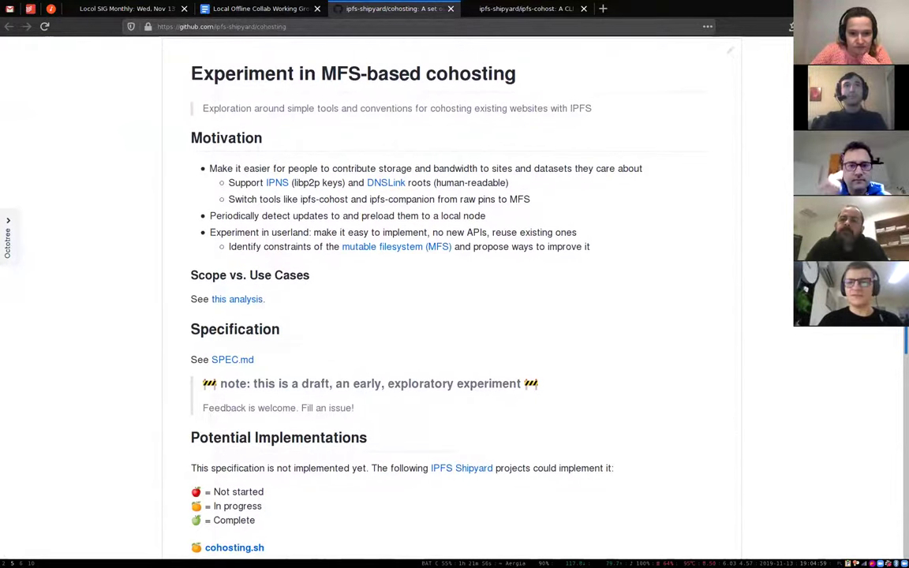
pyautogui.scroll(1, 449, 284)
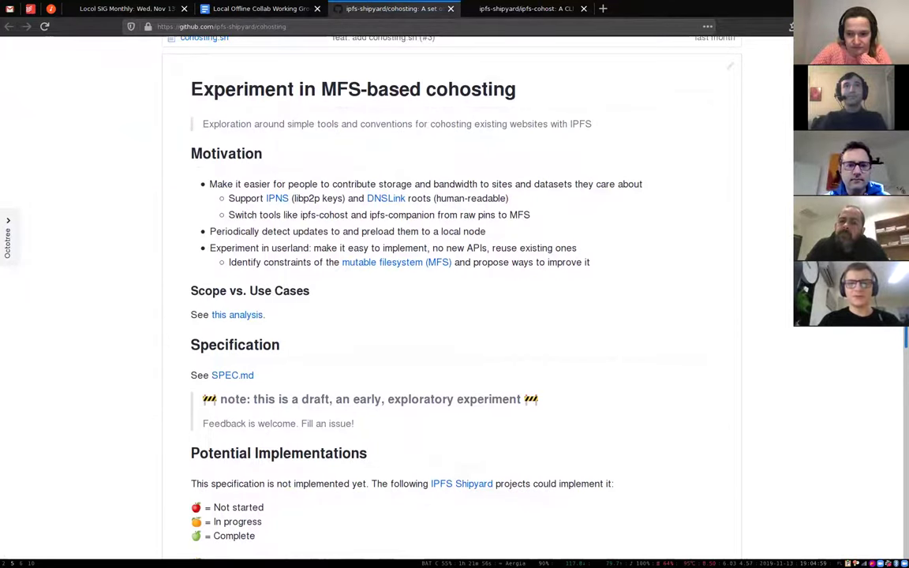
pyautogui.scroll(1, 450, 300)
pyautogui.scroll(1, 449, 284)
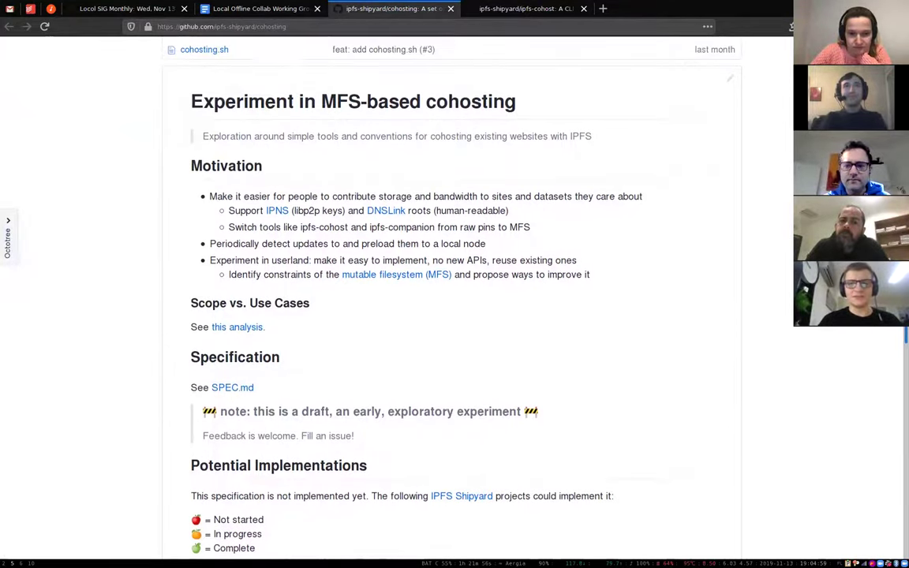
pyautogui.scroll(-1, 450, 284)
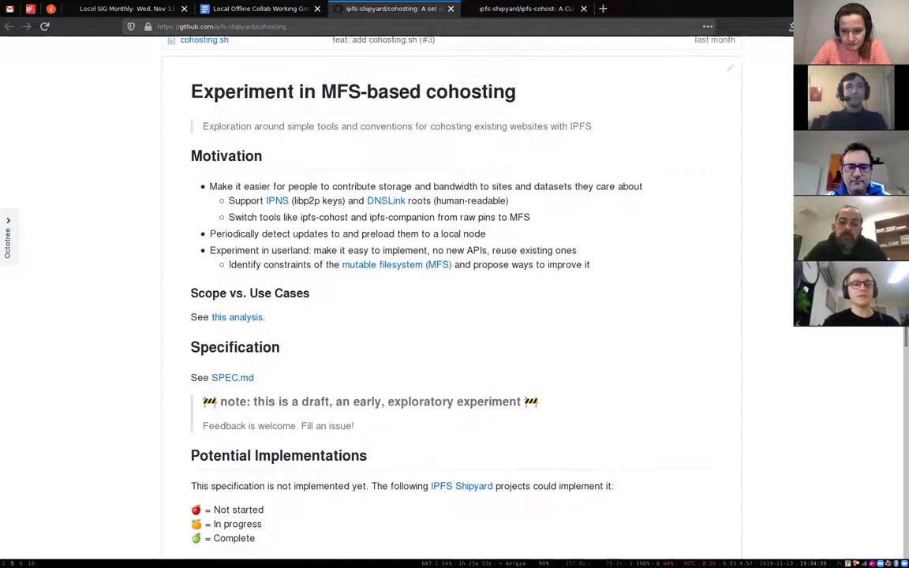
pyautogui.scroll(1, 693, 252)
pyautogui.scroll(-1, 695, 257)
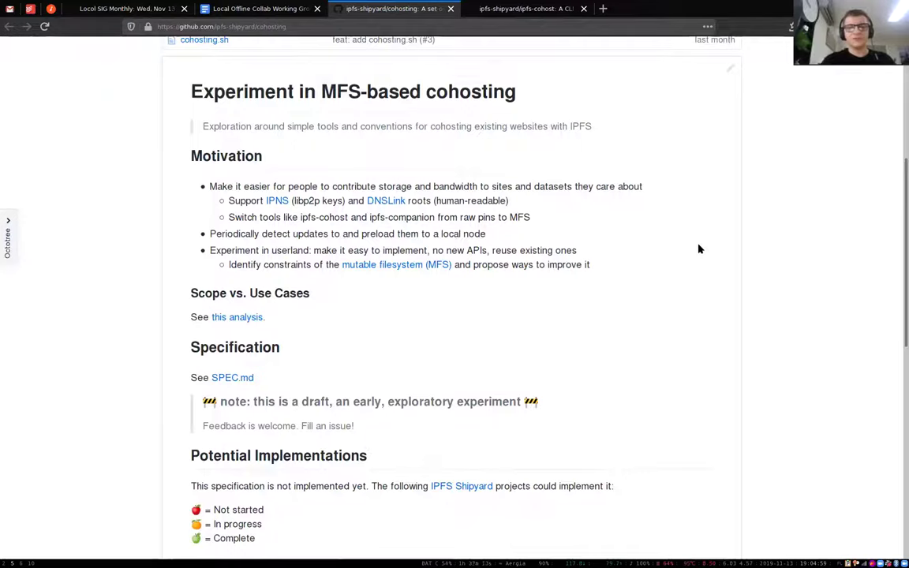
# Open the ProtoSchool tutorials page at proto.school in a new tab and view the Mutable File System lessons.
pyautogui.hotkey('ctrl', 't')
pyautogui.write('proto')
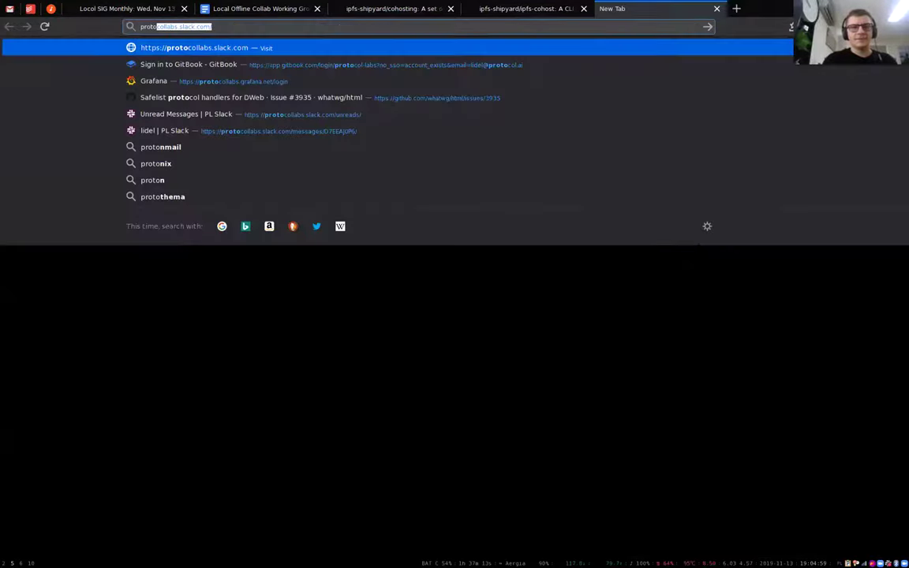
pyautogui.write('s://')
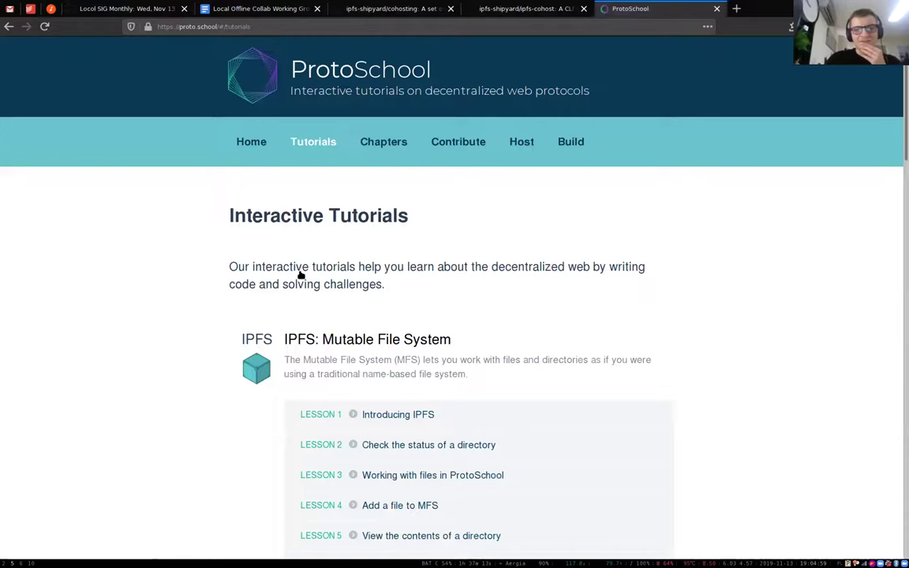
pyautogui.scroll(-2, 385, 269)
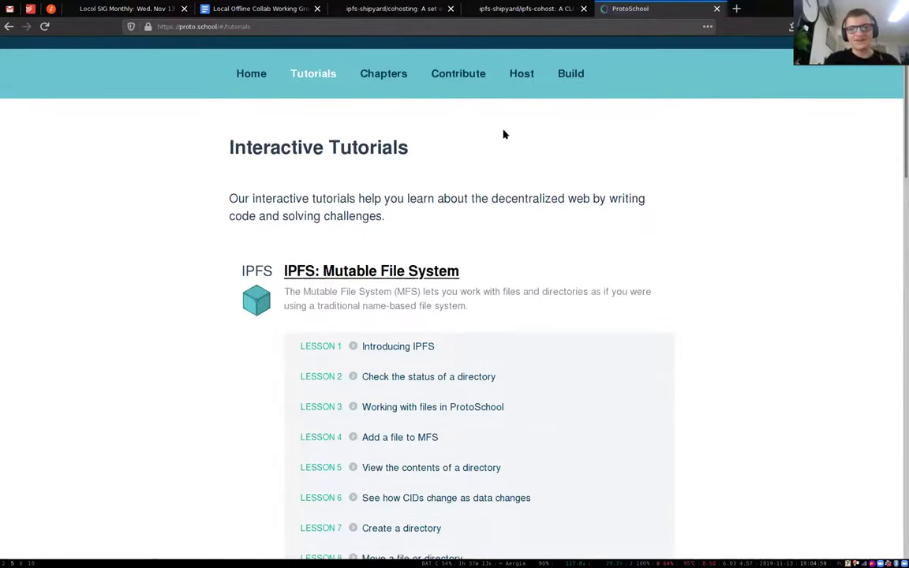
pyautogui.scroll(2, 532, 108)
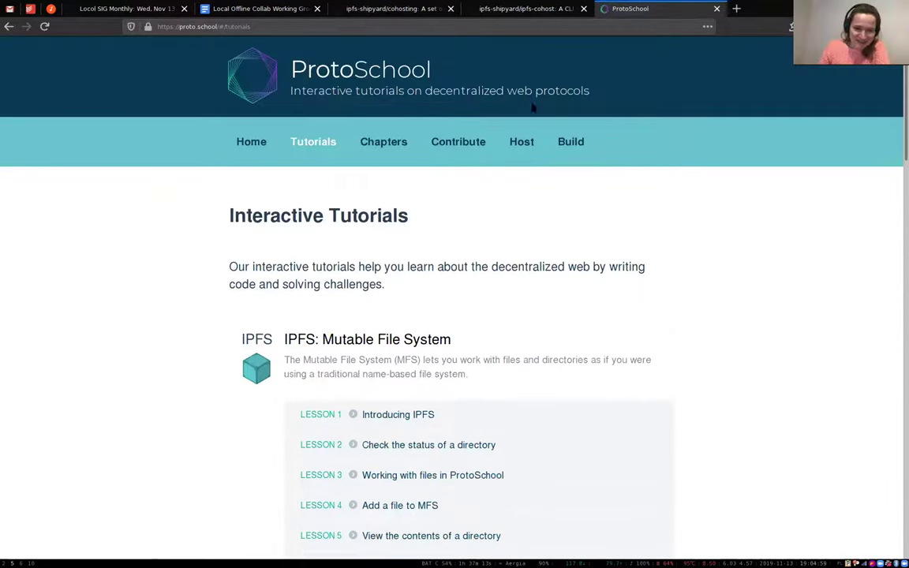
# From the cohosting README page, open the local node's Web UI through IPFS Companion and show its Files listing.
pyautogui.click(544, 8)
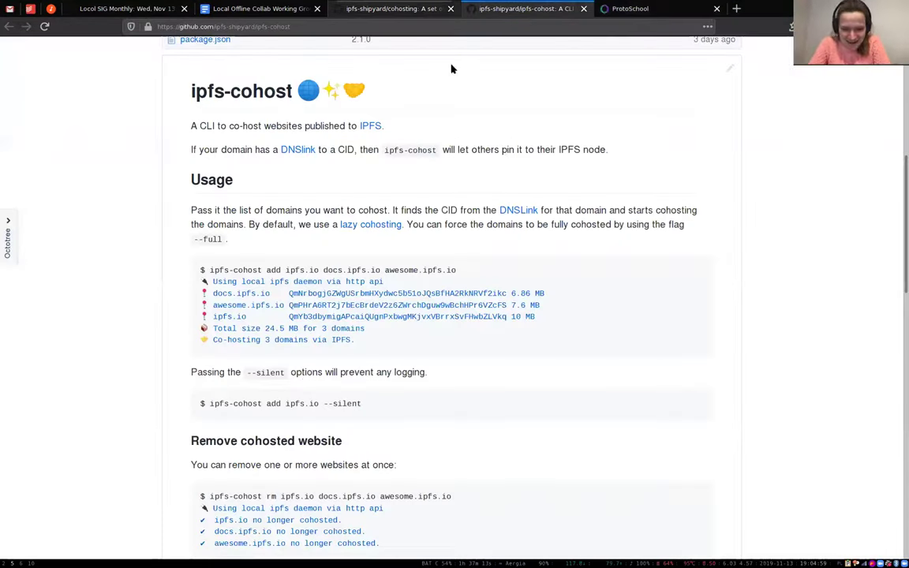
pyautogui.hotkey('ctrl', 'shift', 'Tab')
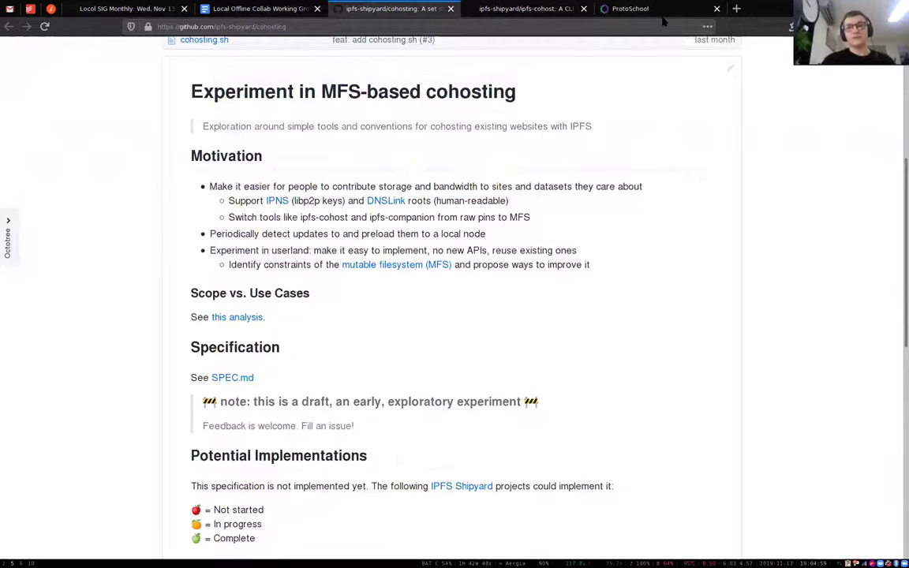
pyautogui.click(791, 26)
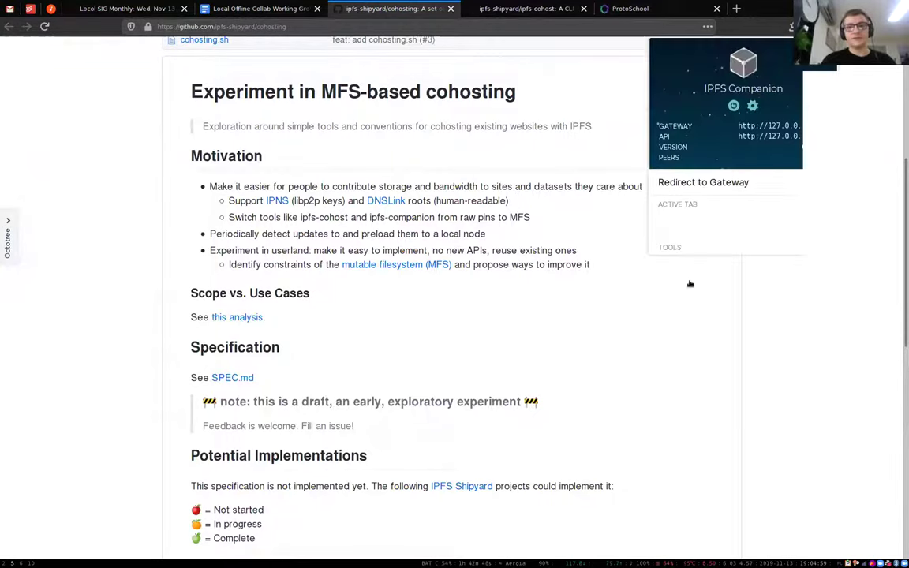
pyautogui.click(689, 277)
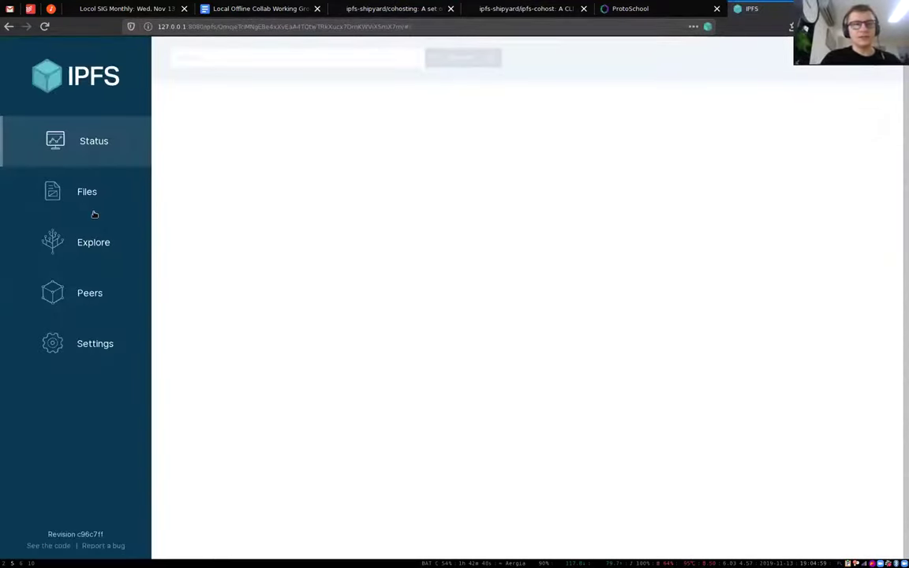
pyautogui.click(95, 199)
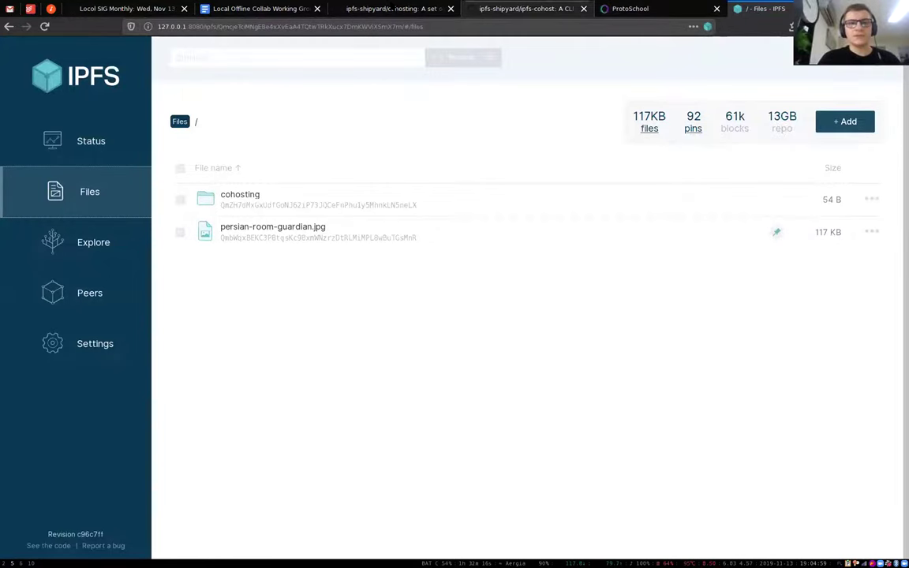
# Return to the cohosting repository README, open its SPEC.md in a new tab, and switch to that specification.
pyautogui.click(354, 8)
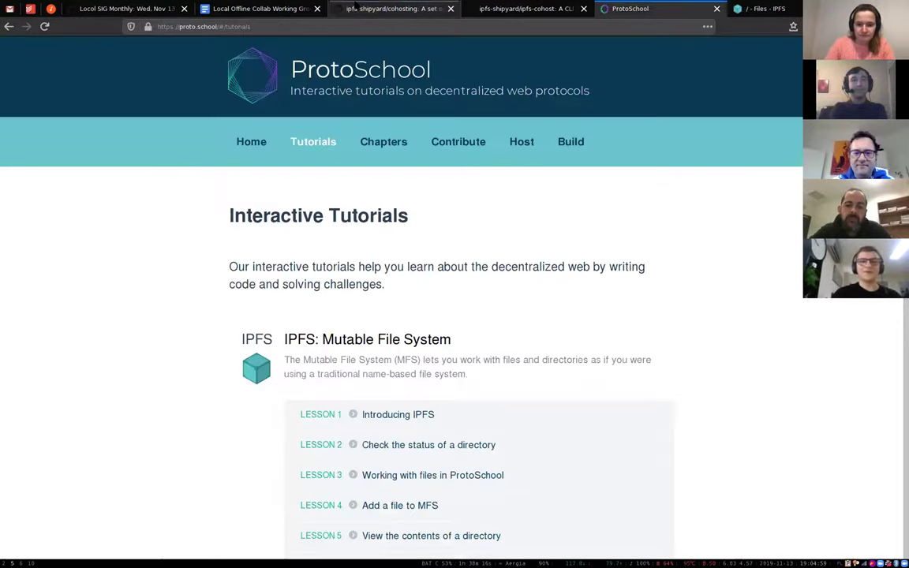
pyautogui.click(354, 8)
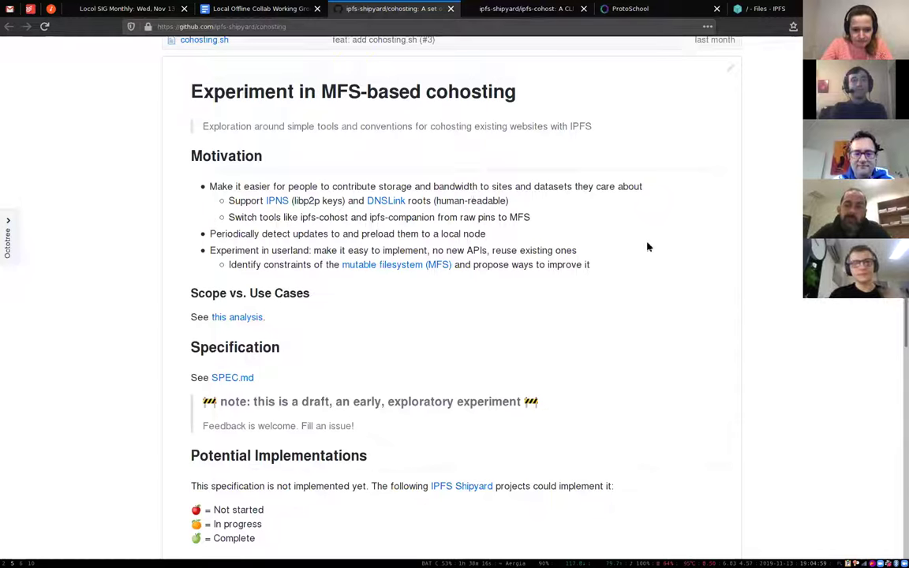
pyautogui.middleClick(237, 378)
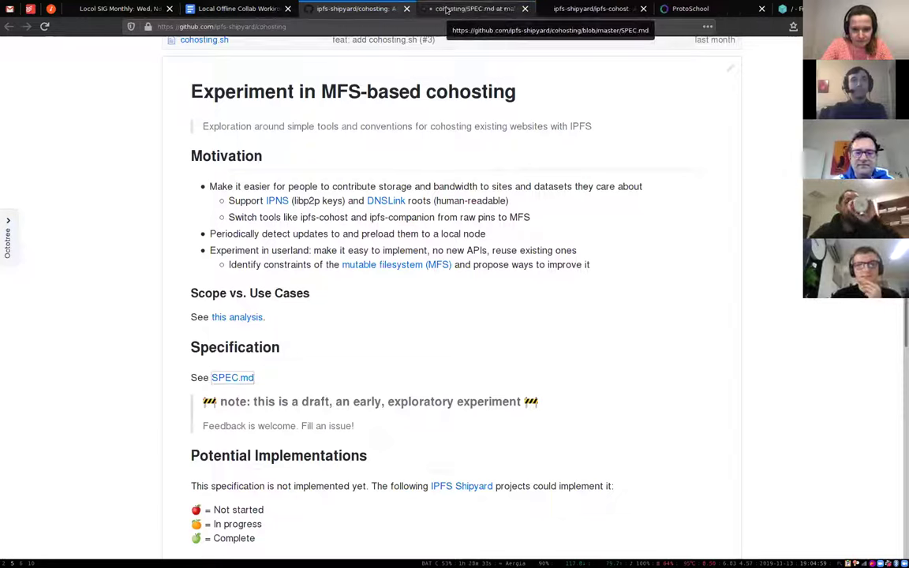
pyautogui.click(446, 8)
pyautogui.click(361, 8)
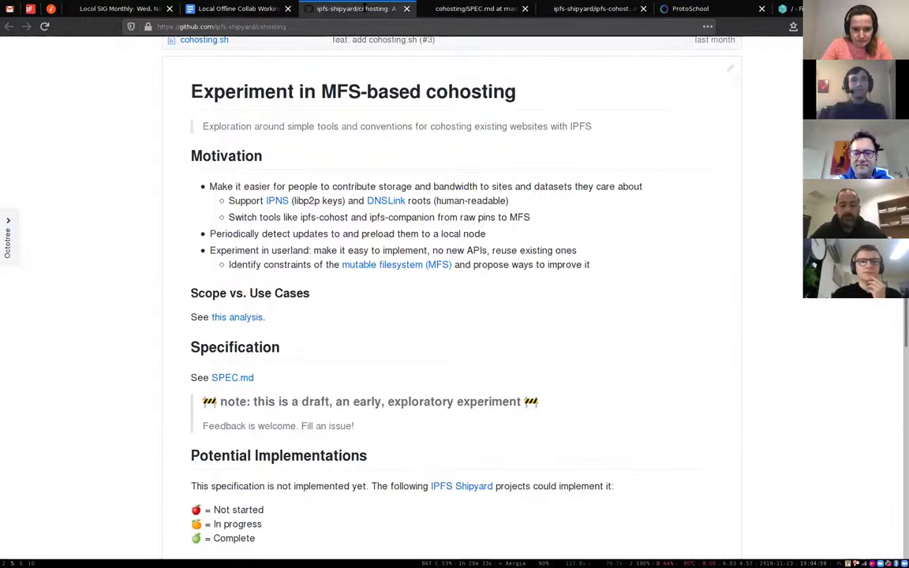
pyautogui.scroll(4, 223, 97)
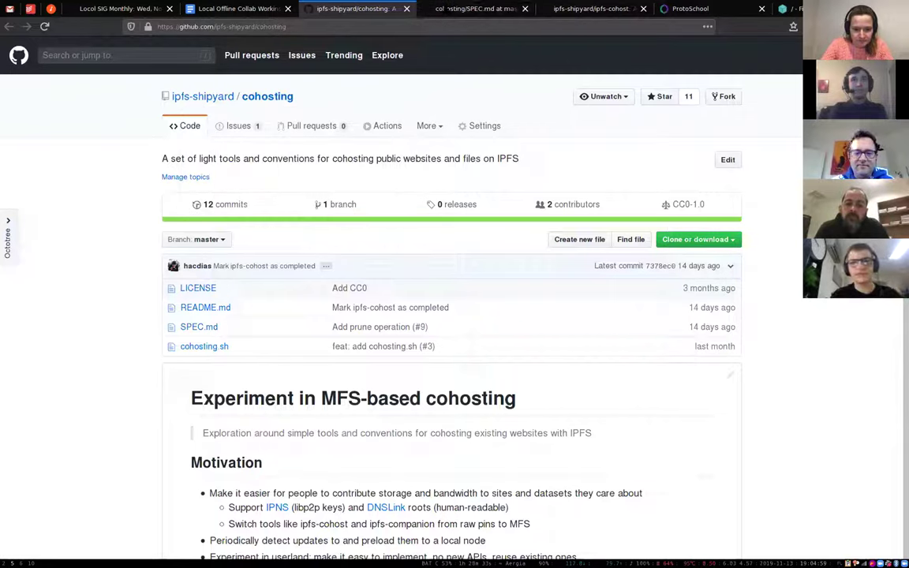
pyautogui.click(444, 8)
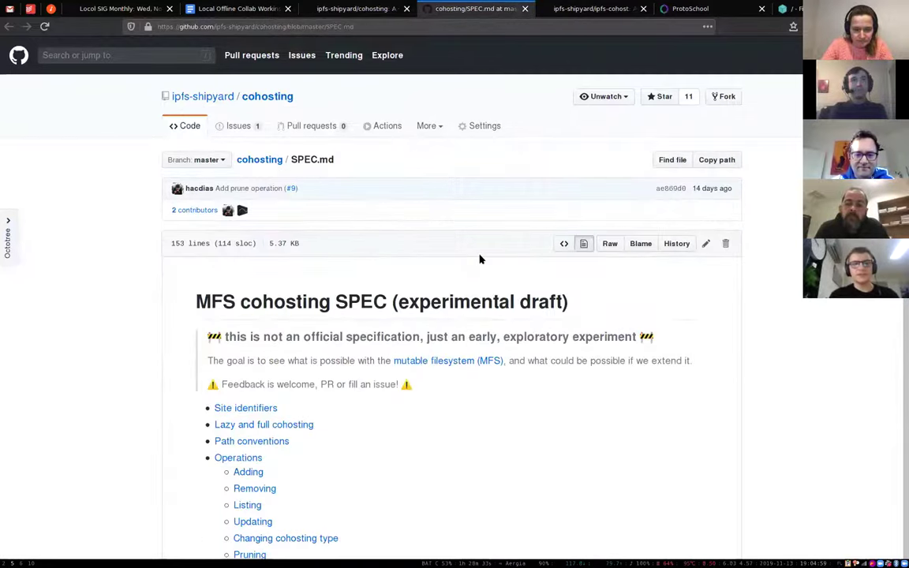
# Read through the MFS cohosting SPEC from the cohosting modes and path conventions to the Updating and Pruning operations.
pyautogui.scroll(-2, 405, 246)
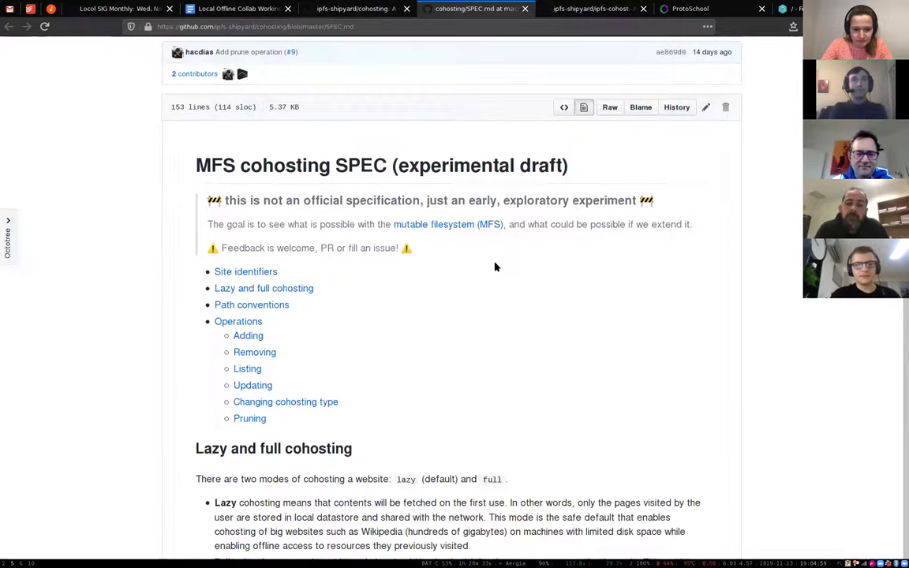
pyautogui.scroll(-5, 495, 267)
pyautogui.scroll(-1, 495, 267)
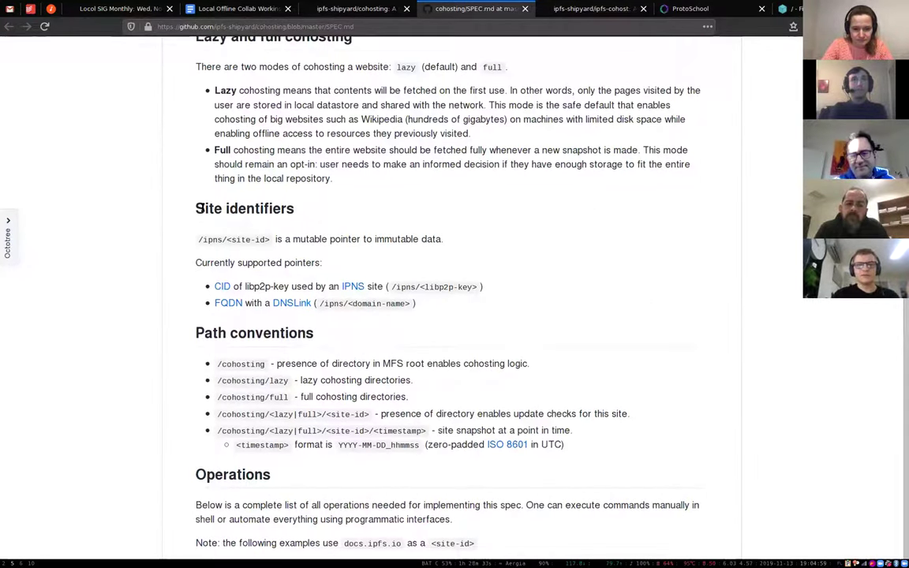
pyautogui.scroll(-1, 236, 303)
pyautogui.scroll(-4, 235, 308)
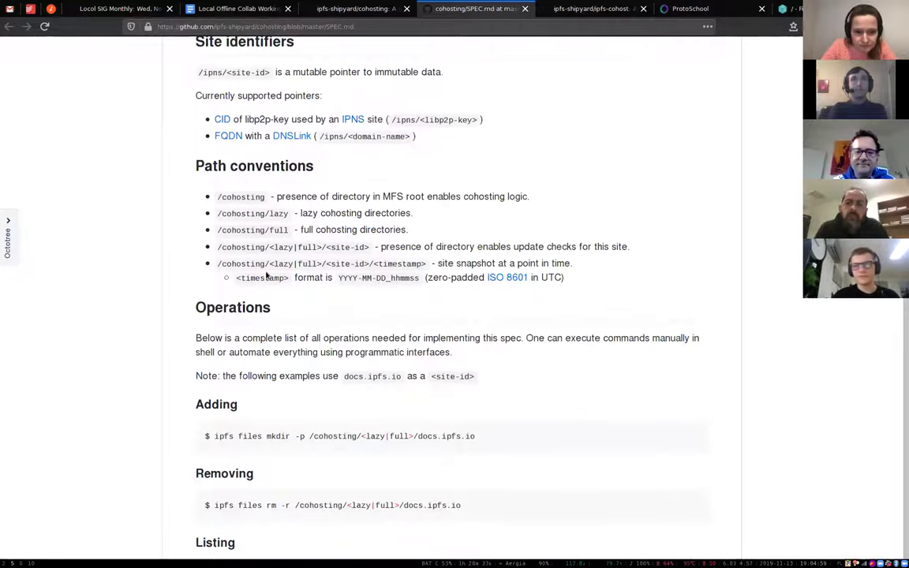
pyautogui.scroll(-4, 259, 225)
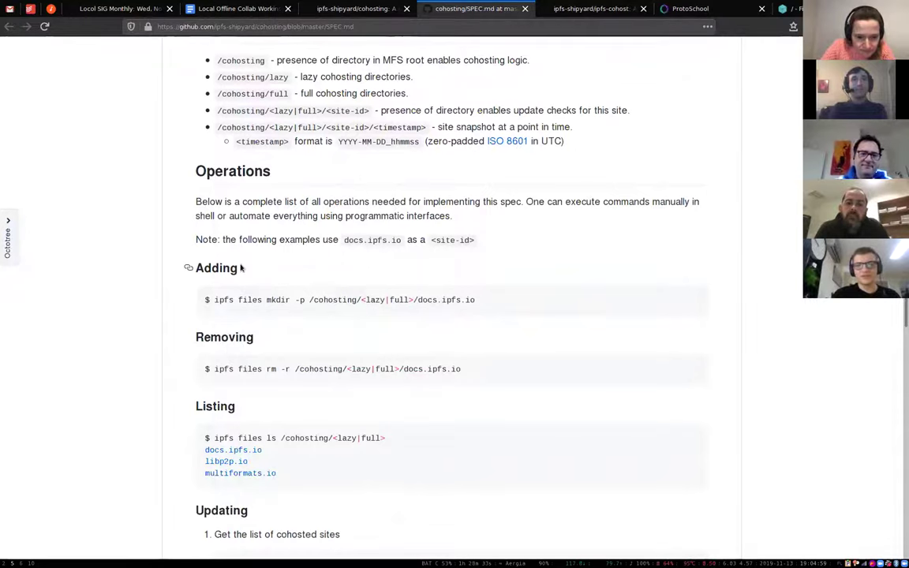
pyautogui.scroll(-2, 227, 298)
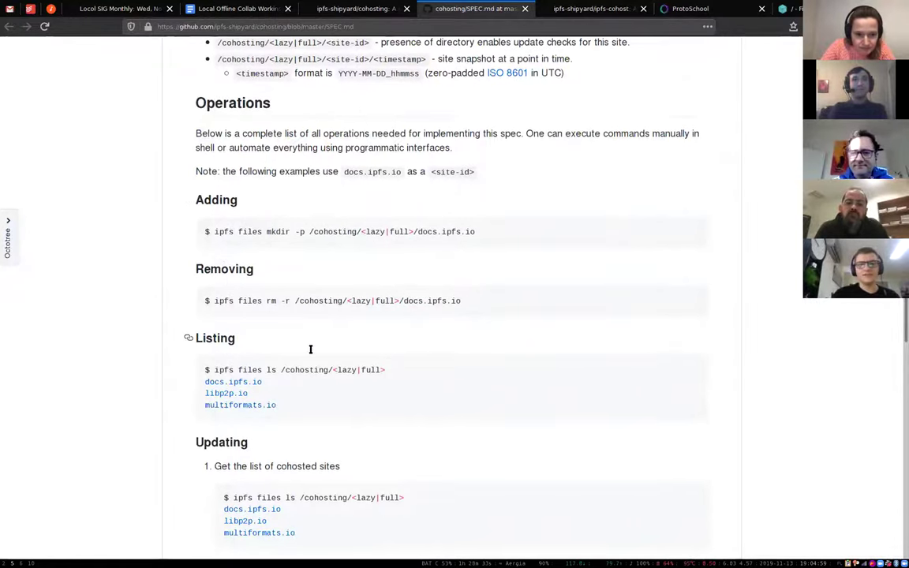
pyautogui.scroll(-6, 214, 312)
pyautogui.scroll(-5, 227, 345)
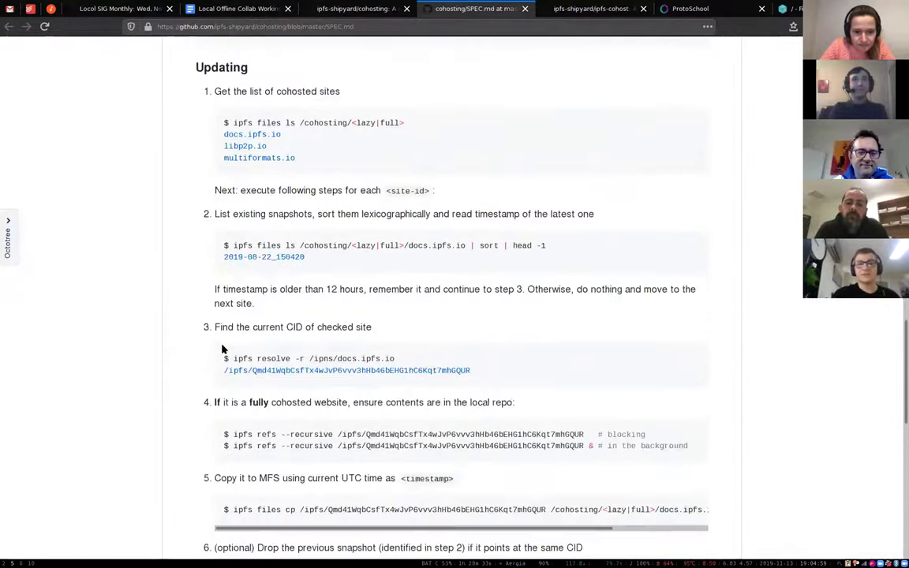
pyautogui.scroll(-6, 237, 349)
pyautogui.scroll(-9, 272, 331)
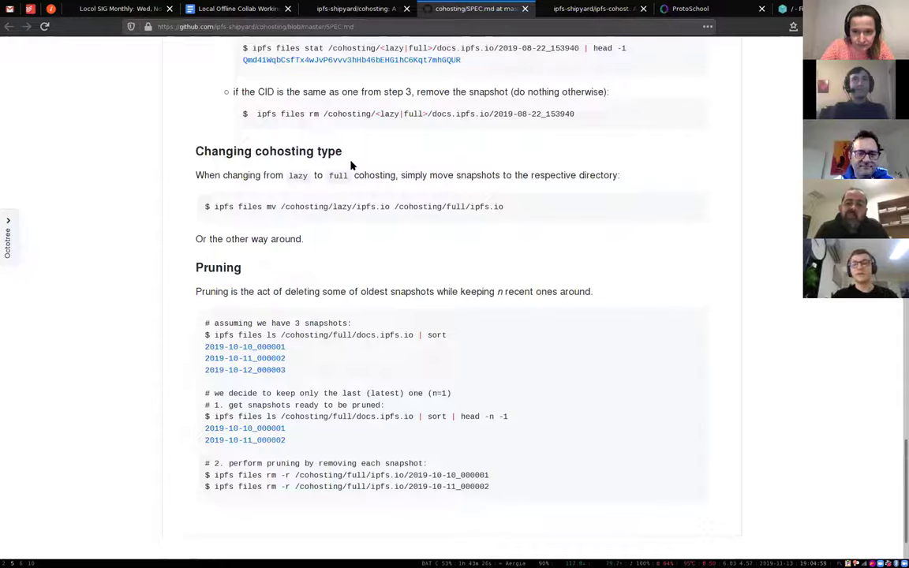
# Go back up through the SPEC's operations to review the Path conventions and Site identifiers sections.
pyautogui.scroll(5, 347, 181)
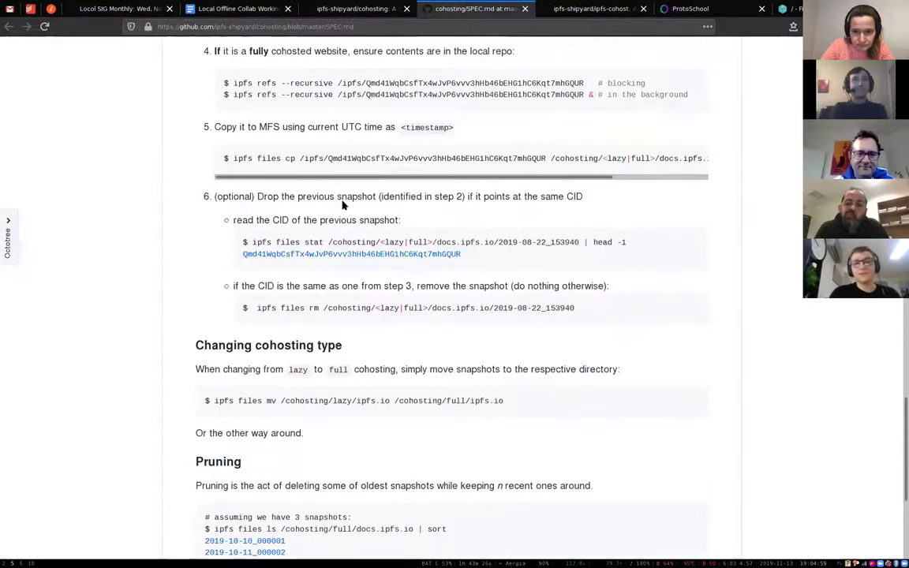
pyautogui.scroll(11, 347, 244)
pyautogui.scroll(3, 350, 258)
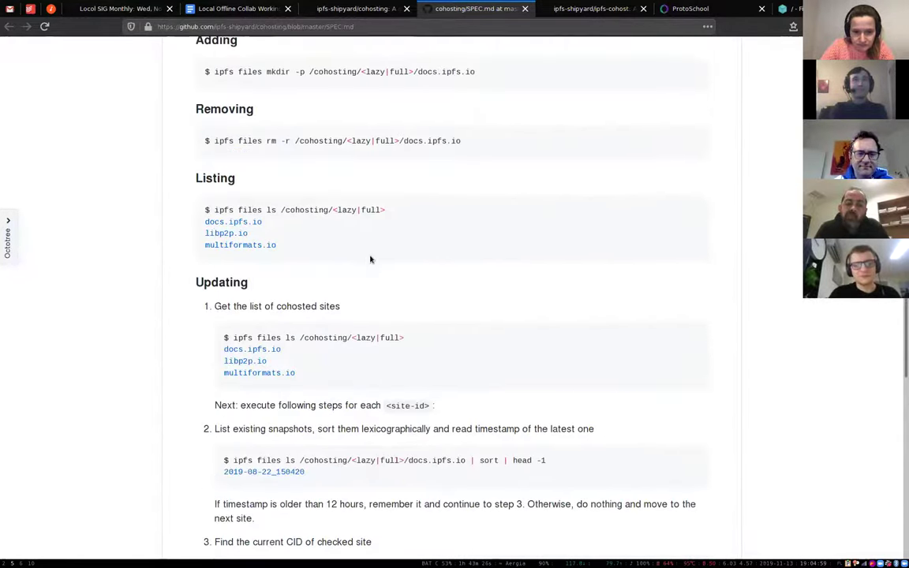
pyautogui.scroll(3, 367, 260)
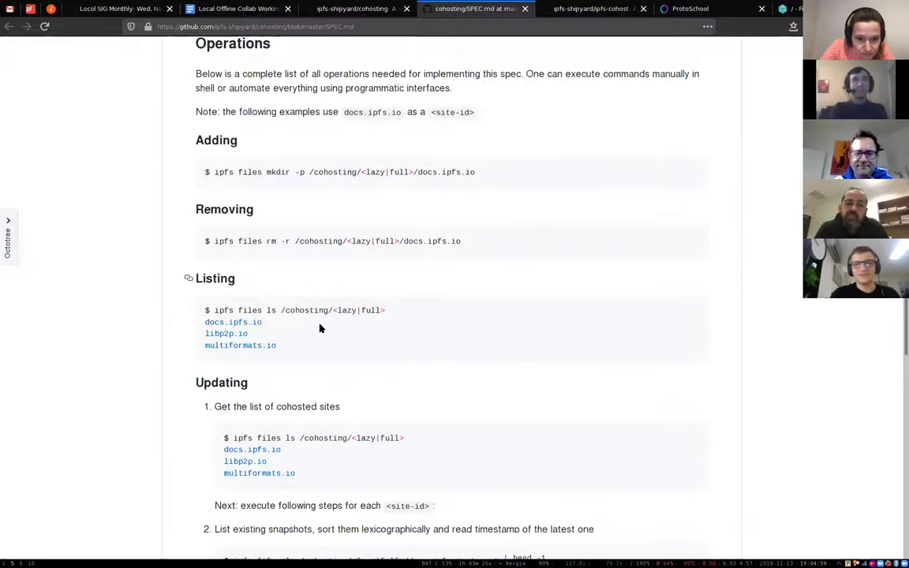
pyautogui.scroll(2, 402, 324)
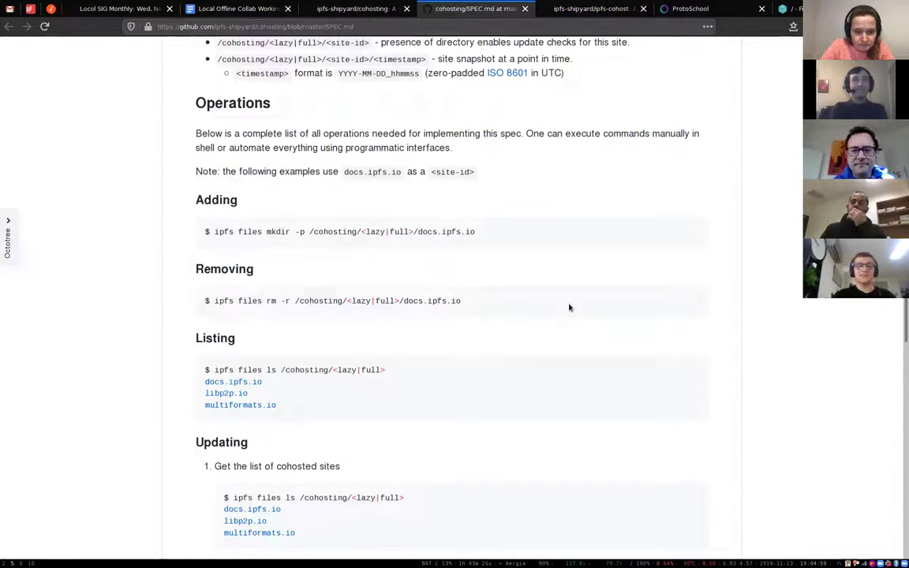
pyautogui.scroll(3, 460, 280)
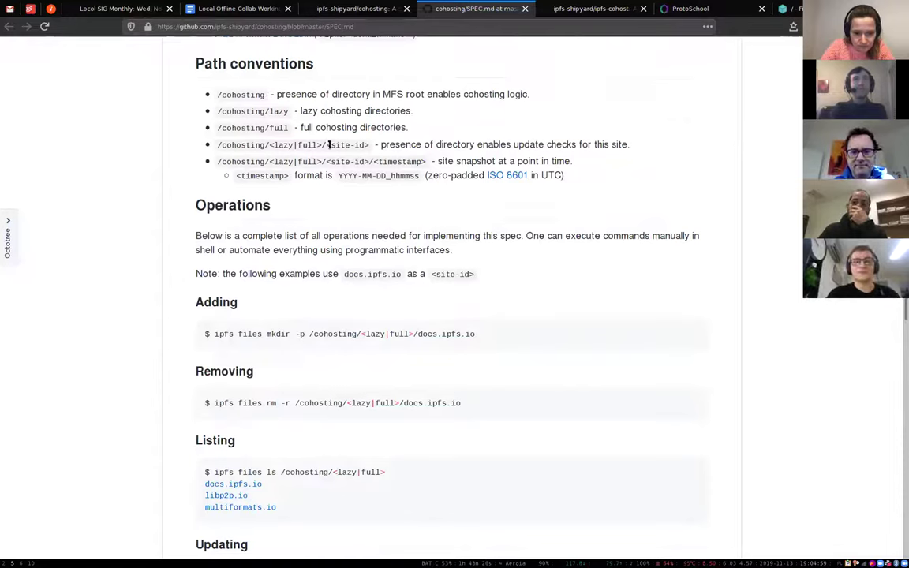
pyautogui.scroll(3, 292, 125)
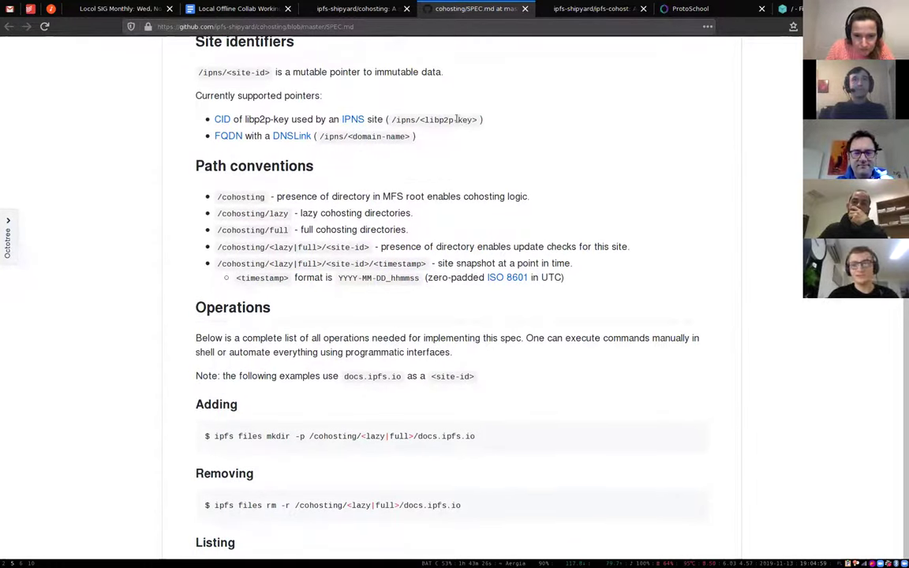
# Look over the SPEC's Operations section and go back up to the Lazy and full cohosting section.
pyautogui.scroll(-4, 424, 212)
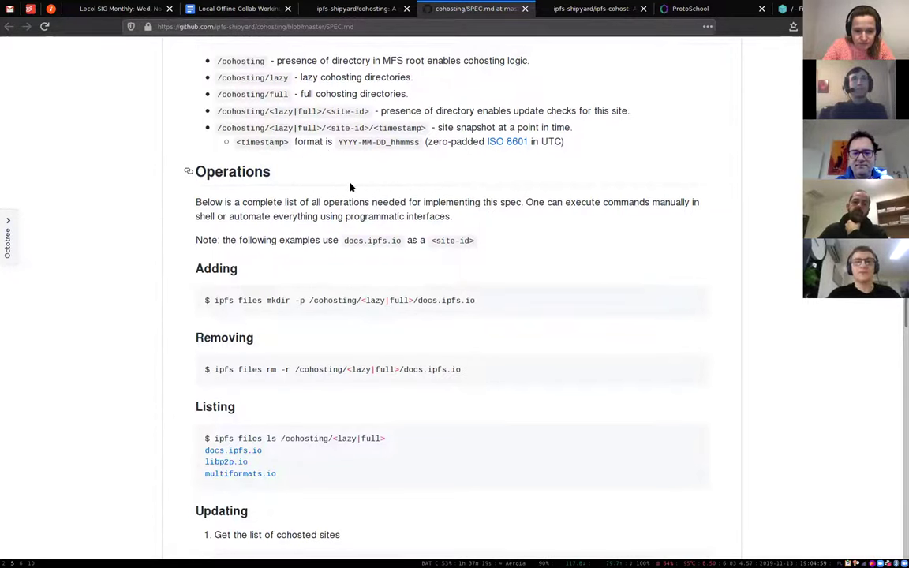
pyautogui.scroll(7, 351, 187)
pyautogui.scroll(1, 401, 213)
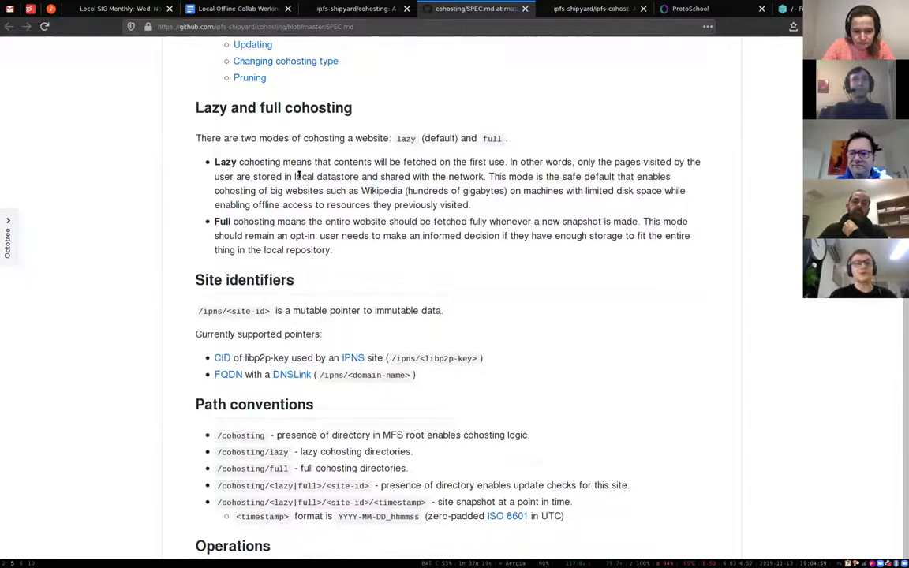
pyautogui.scroll(1, 299, 179)
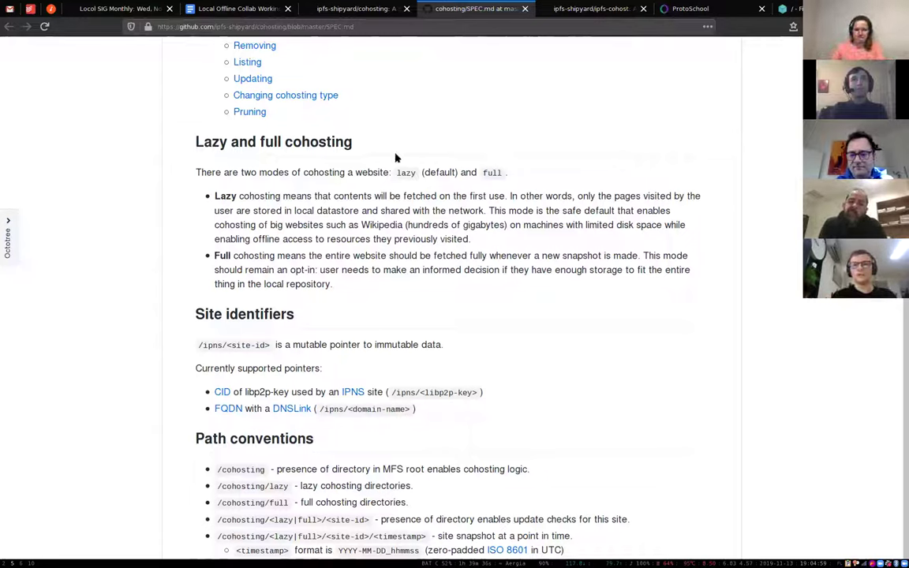
# Switch to the node's Files listing in the IPFS Web UI and open the cohosting/full folder.
pyautogui.hotkey('ctrl', '9')
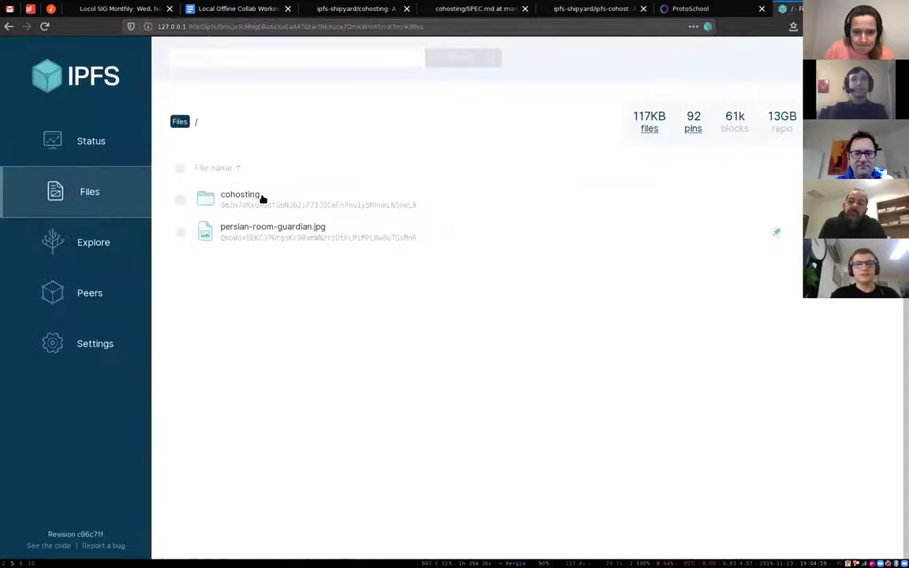
pyautogui.click(246, 196)
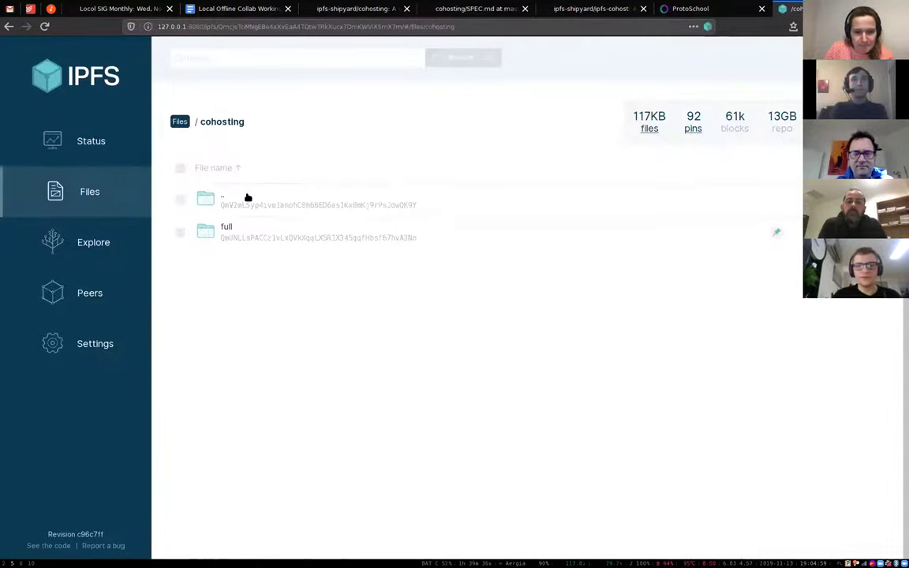
pyautogui.click(324, 234)
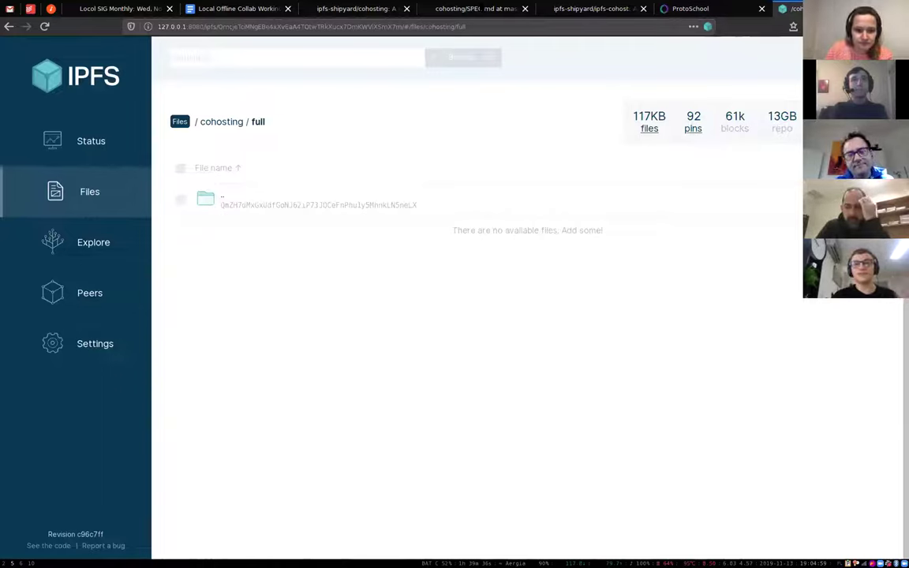
# Return to SPEC.md, glance at the cohosting repository page, and review the SPEC's cohosting modes, site identifiers and path conventions.
pyautogui.click(432, 12)
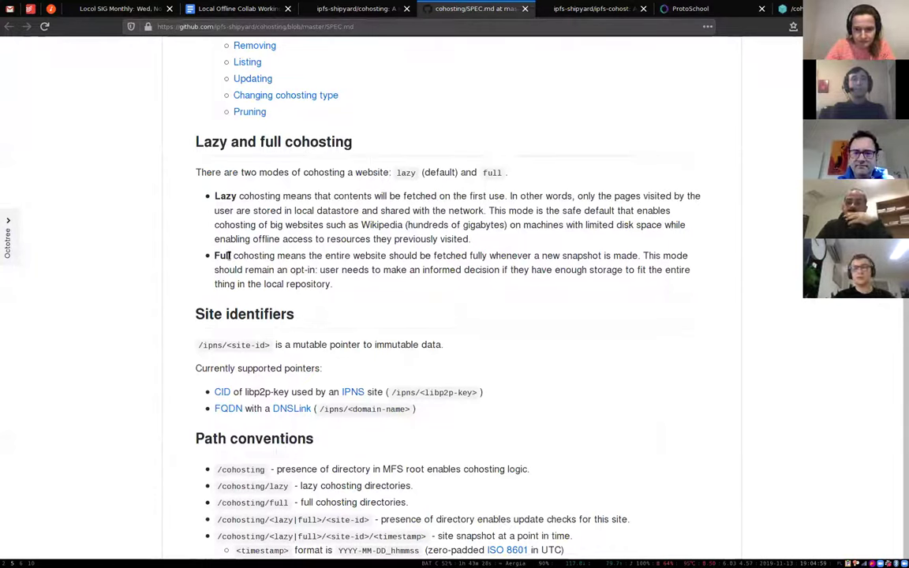
pyautogui.click(378, 9)
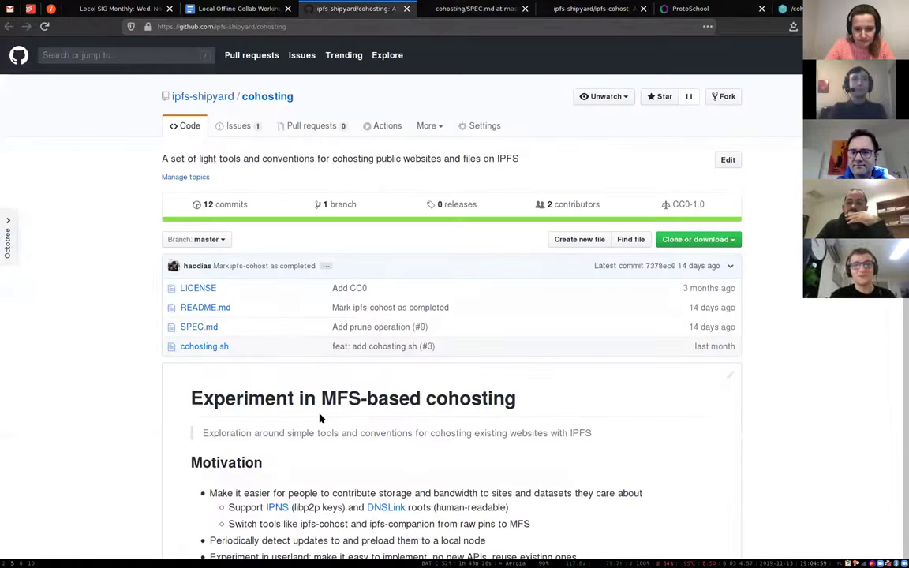
pyautogui.click(439, 9)
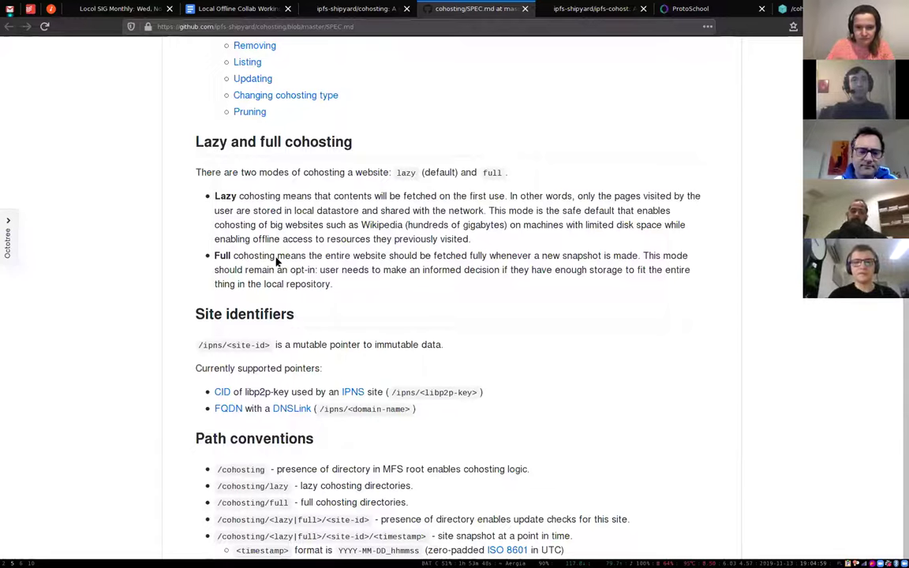
pyautogui.scroll(-2, 424, 273)
pyautogui.scroll(-2, 440, 276)
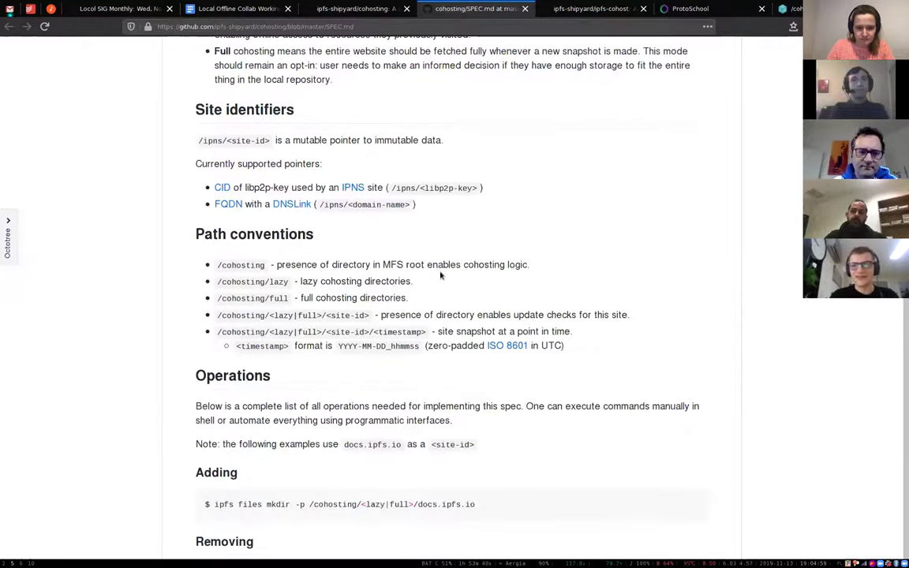
pyautogui.scroll(3, 433, 297)
pyautogui.scroll(6, 433, 297)
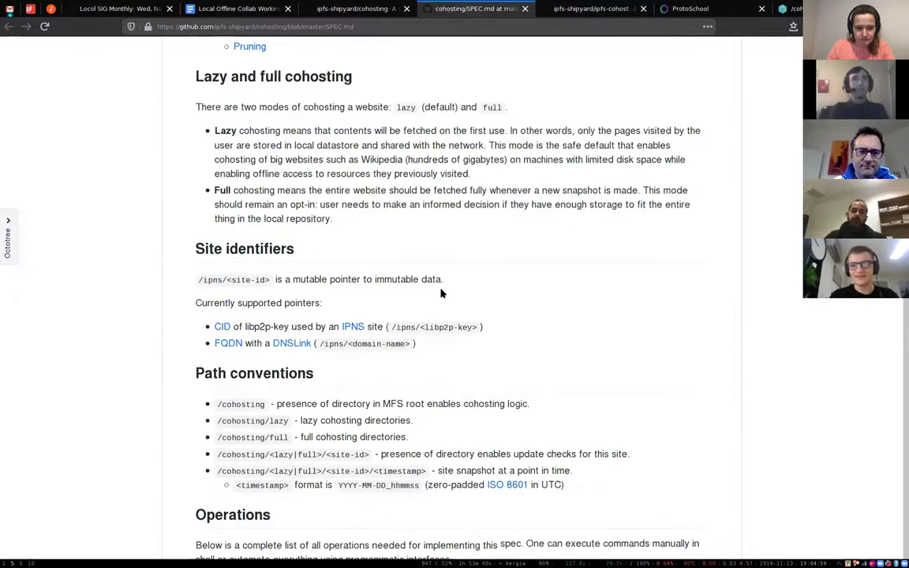
pyautogui.scroll(4, 440, 293)
# Pass by the cohosting repository page and show the ipfs-cohost repository's file list and README introduction.
pyautogui.hotkey('ctrl', 'shift', 'Tab')
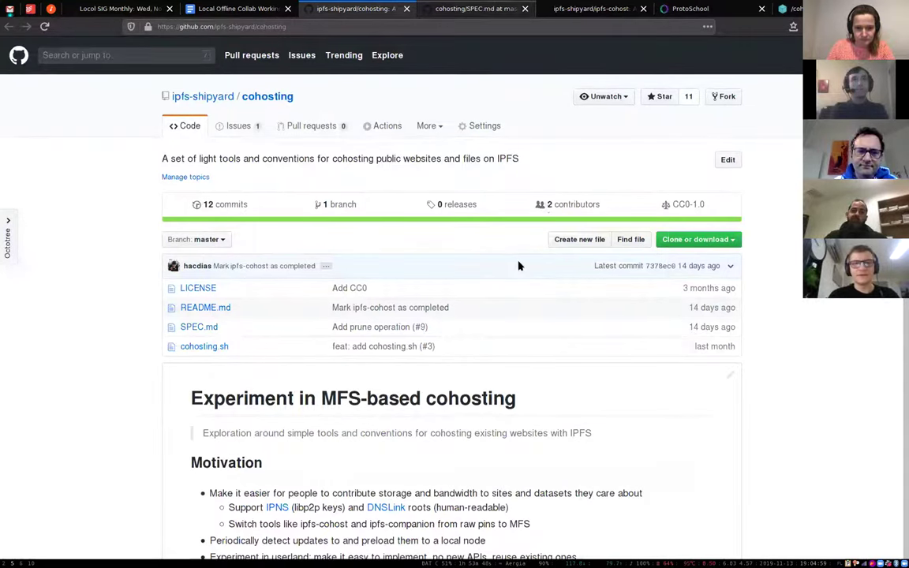
pyautogui.hotkey('ctrl', 'Tab')
pyautogui.hotkey('ctrl', 'Tab')
pyautogui.scroll(5, 466, 234)
pyautogui.scroll(1, 466, 234)
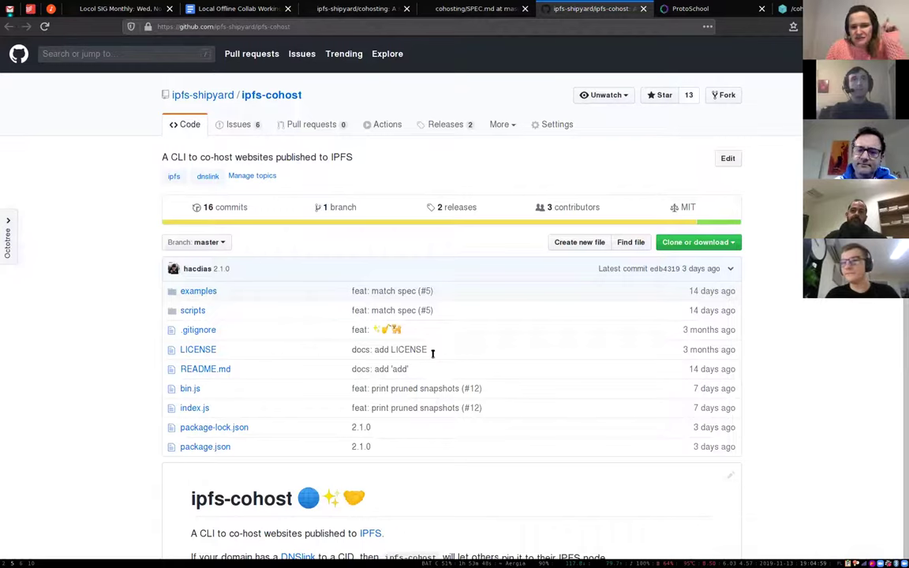
pyautogui.scroll(-3, 470, 377)
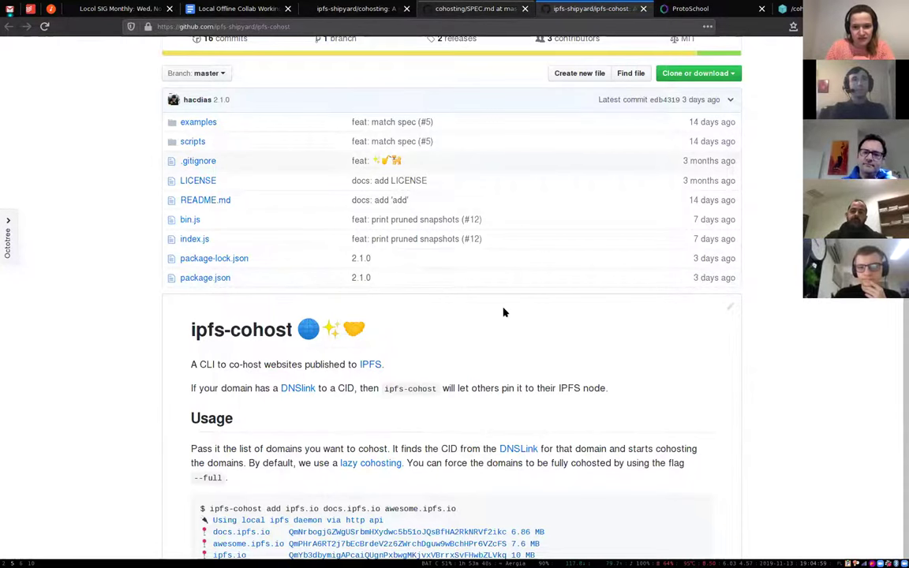
# Go back to SPEC.md and review the Lazy and full cohosting section again.
pyautogui.hotkey('ctrl', 'shift', 'Tab')
pyautogui.scroll(-2, 575, 329)
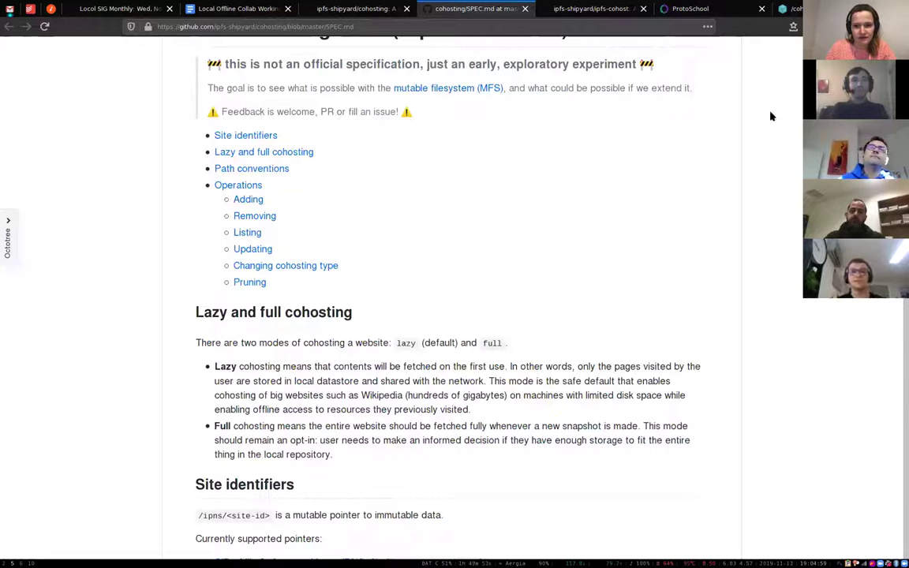
pyautogui.scroll(1, 674, 184)
pyautogui.scroll(-4, 536, 205)
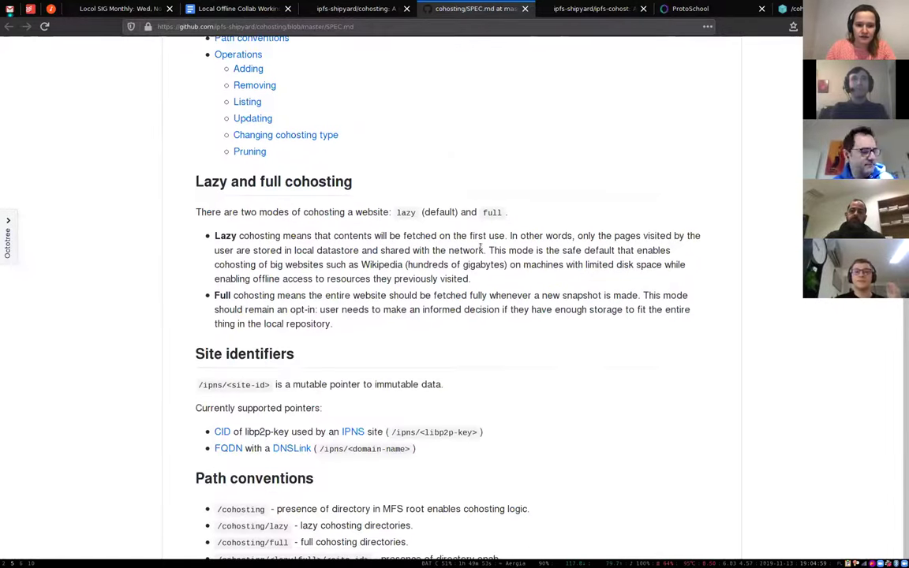
pyautogui.scroll(-1, 344, 341)
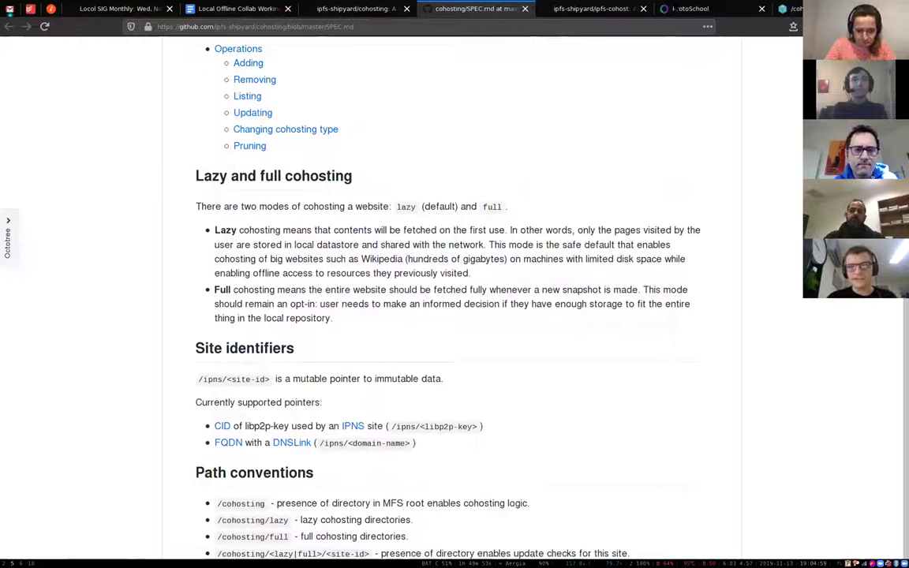
# Glance at the ipfs-cohost repository page and return to SPEC.md to view its introduction and table of contents.
pyautogui.click(596, 8)
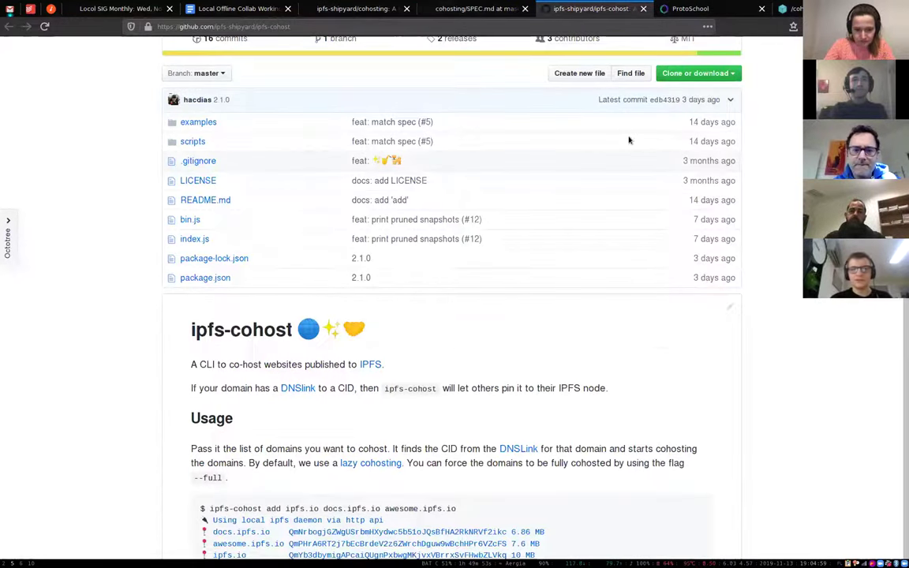
pyautogui.scroll(-1, 621, 262)
pyautogui.scroll(3, 476, 86)
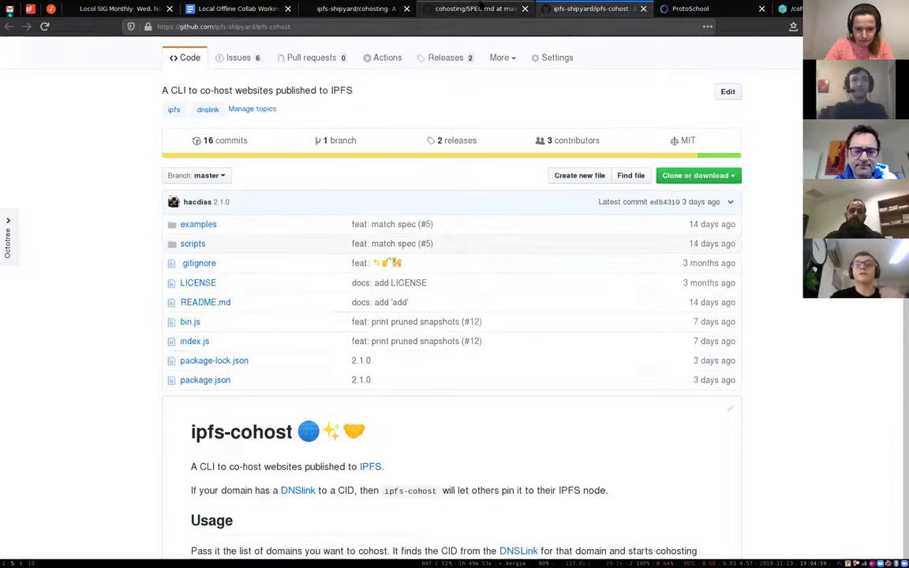
pyautogui.hotkey('ctrl', 'shift', 'Tab')
pyautogui.scroll(2, 438, 118)
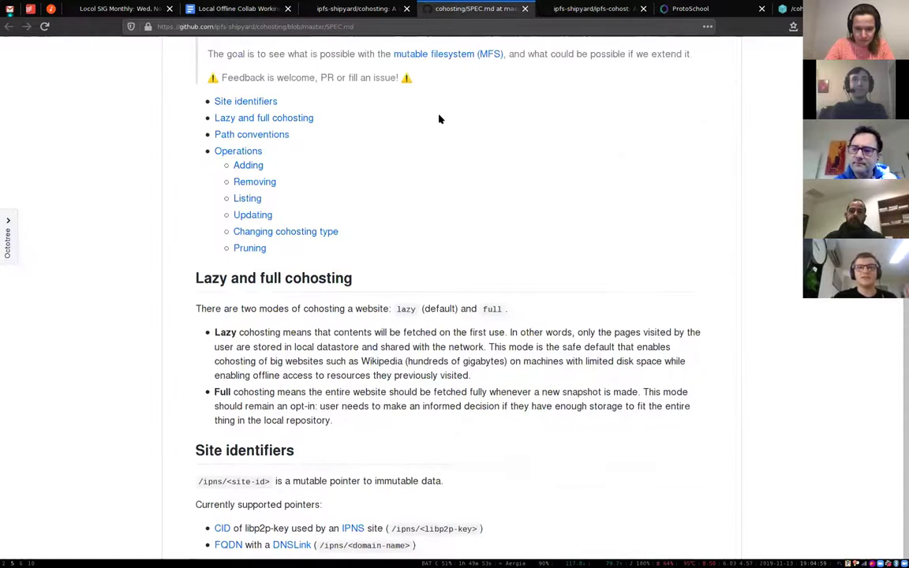
pyautogui.scroll(3, 454, 134)
pyautogui.scroll(-2, 456, 139)
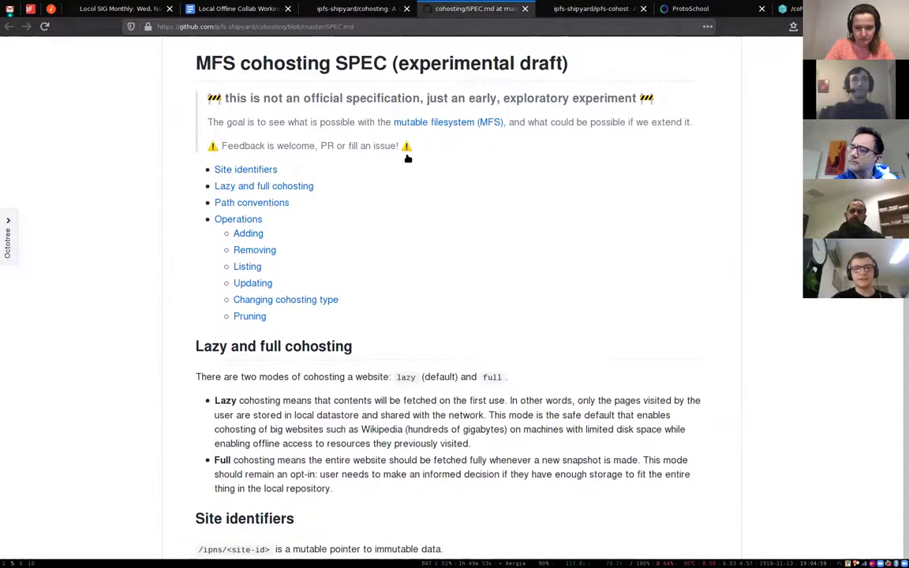
pyautogui.scroll(-5, 405, 152)
# Switch to the cohosting README and review the Potential Implementations from cohosting.sh to ipfs-webui.
pyautogui.hotkey('ctrl', 'pageup')
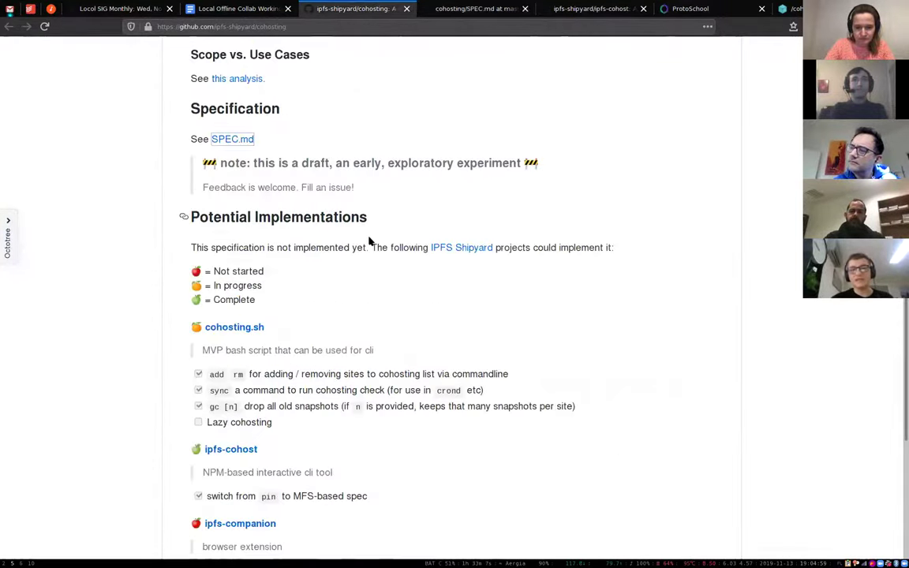
pyautogui.scroll(-2, 376, 241)
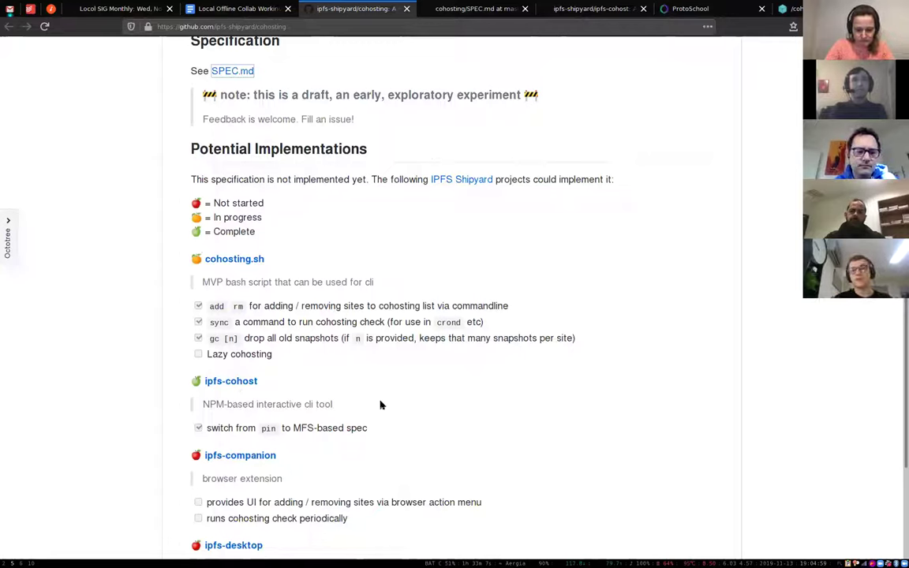
pyautogui.scroll(-2, 394, 355)
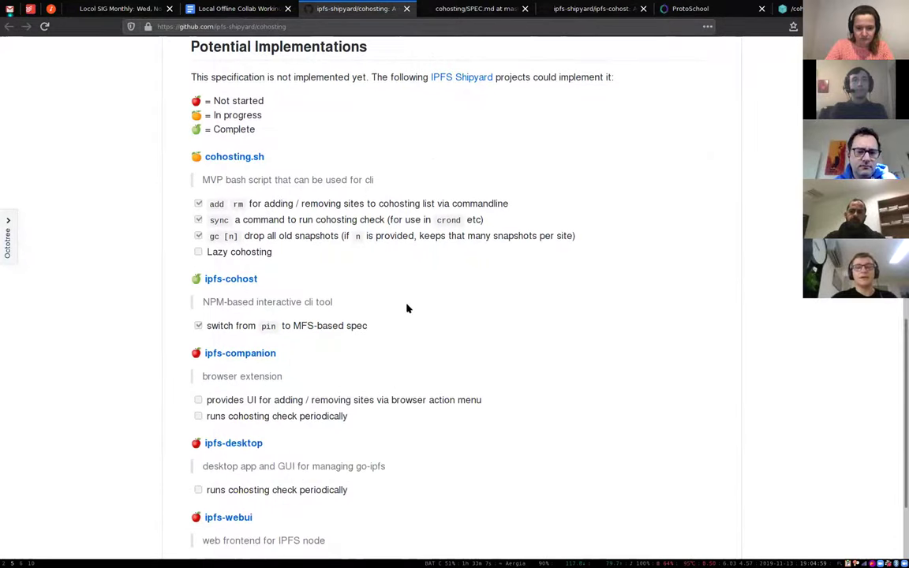
pyautogui.scroll(-1, 412, 305)
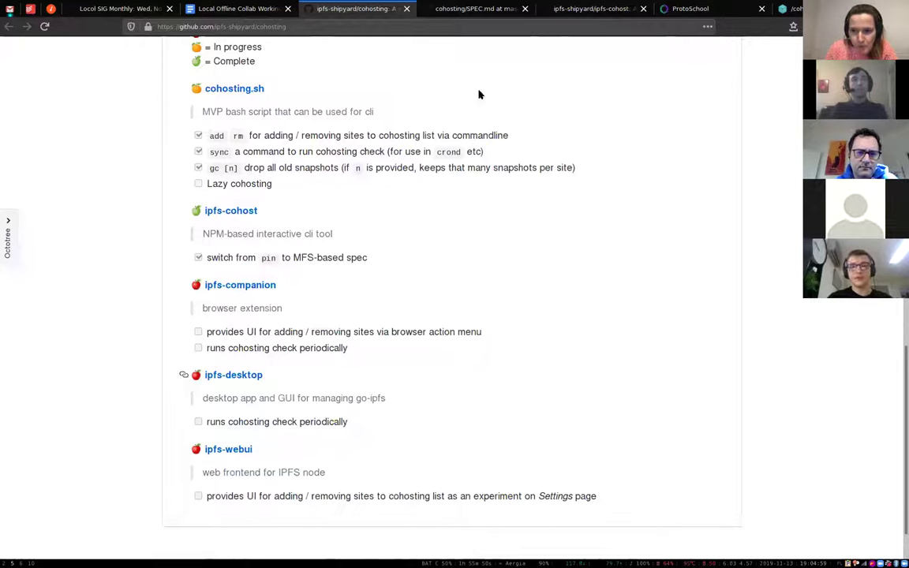
pyautogui.scroll(2, 478, 95)
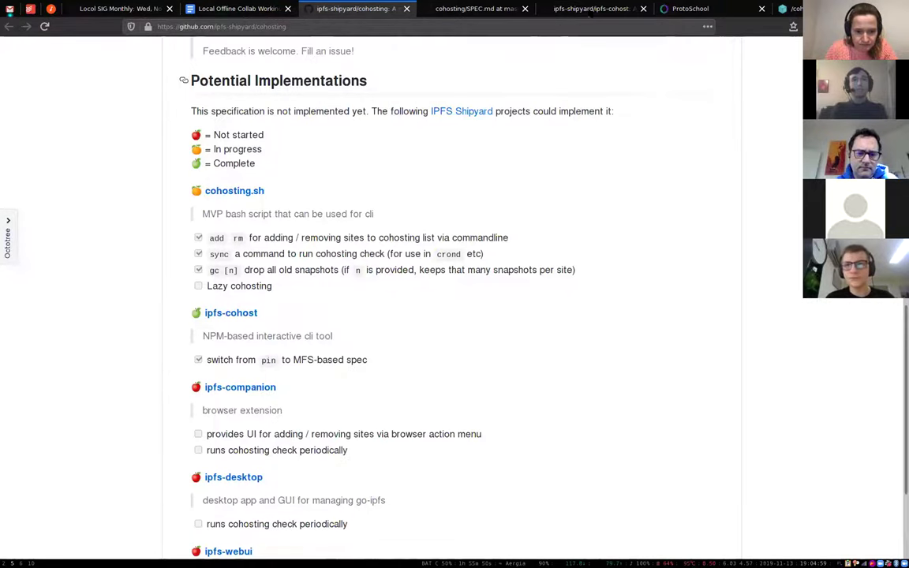
# Open the ipfs-cohost repository, read its README's Usage and removal examples, and highlight the ipfs-cohost command name in the add example.
pyautogui.click(591, 11)
pyautogui.scroll(-3, 544, 377)
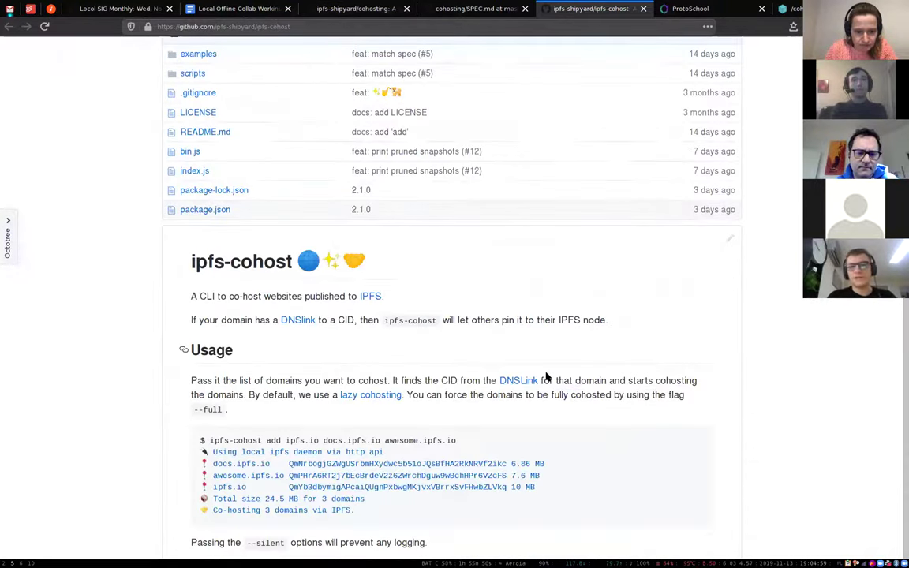
pyautogui.scroll(-2, 546, 377)
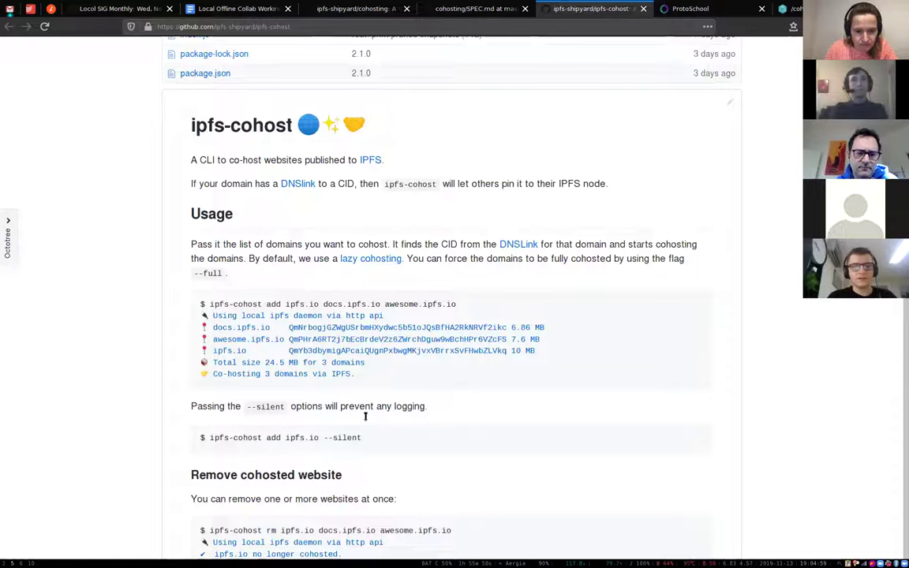
pyautogui.scroll(-2, 469, 399)
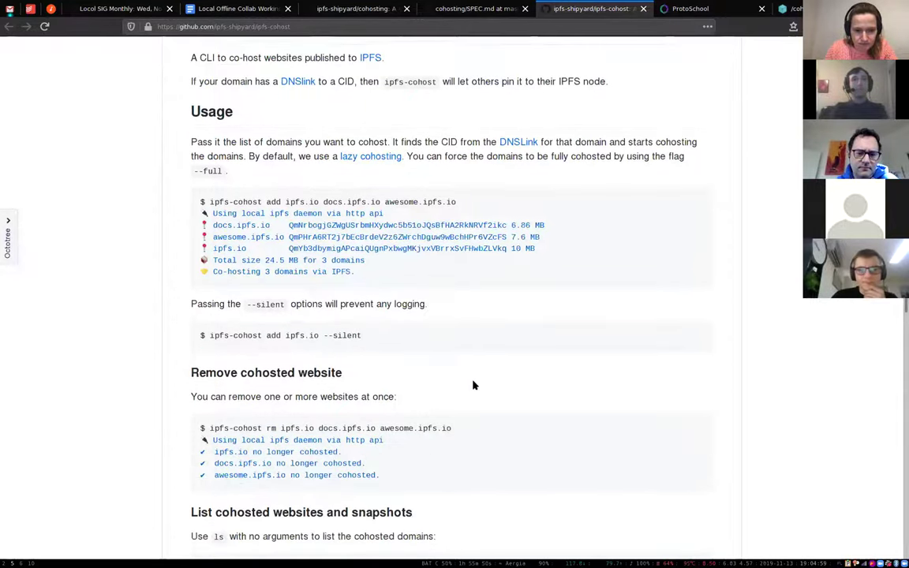
pyautogui.scroll(2, 340, 350)
pyautogui.doubleClick(258, 338)
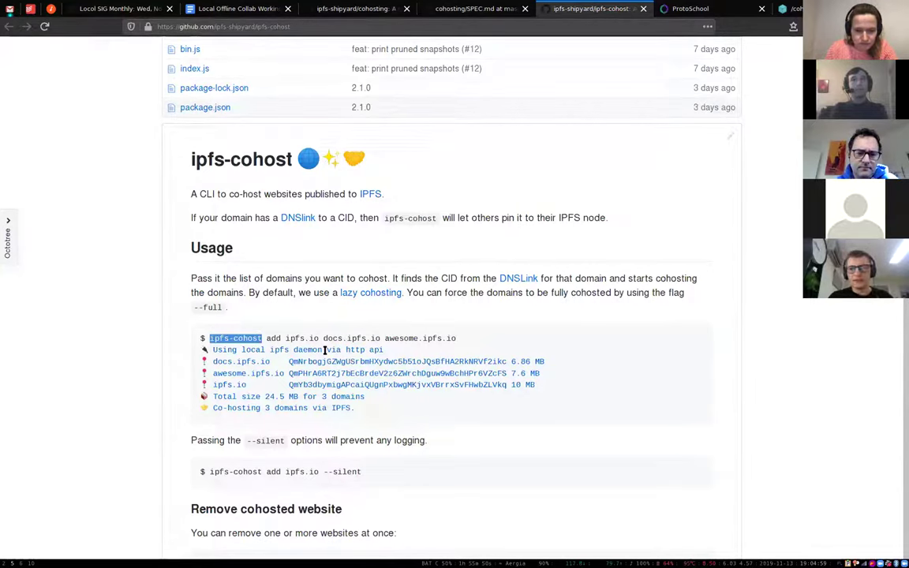
# Open a terminal beside the browser, recall and run ipfs-cohost rm docs.ipfs.io from the history, and clear the terminal.
pyautogui.press('super+Return')
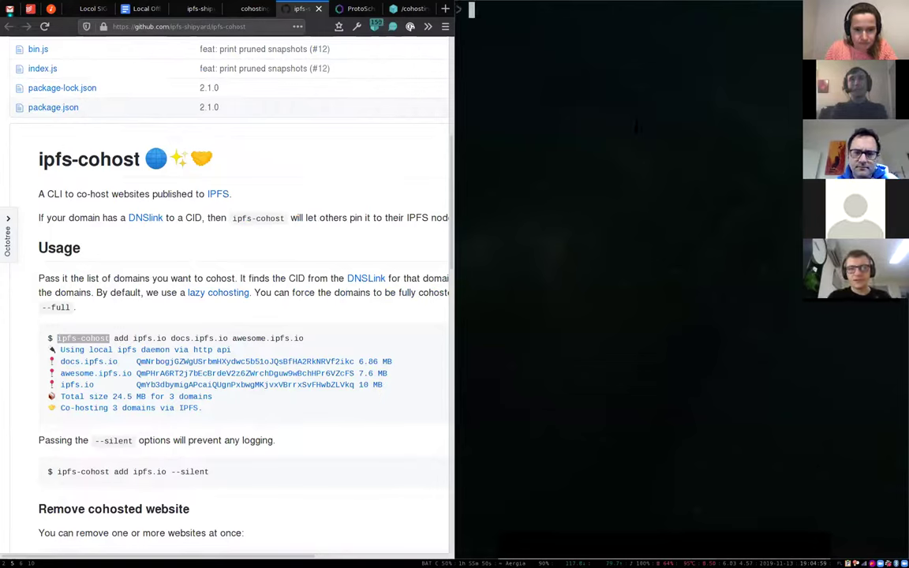
pyautogui.hotkey('ctrl', 'r')
pyautogui.write('ipf')
pyautogui.press('Escape')
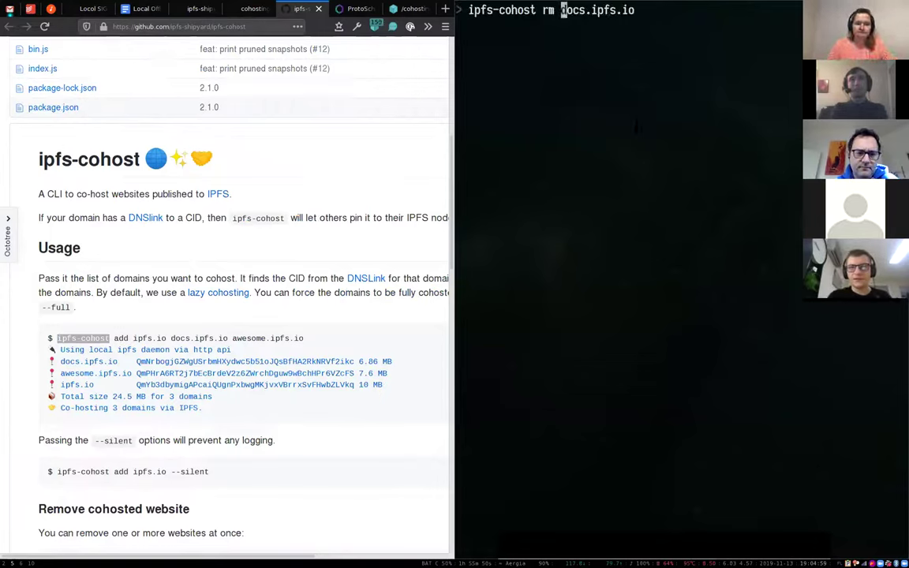
pyautogui.press('Return')
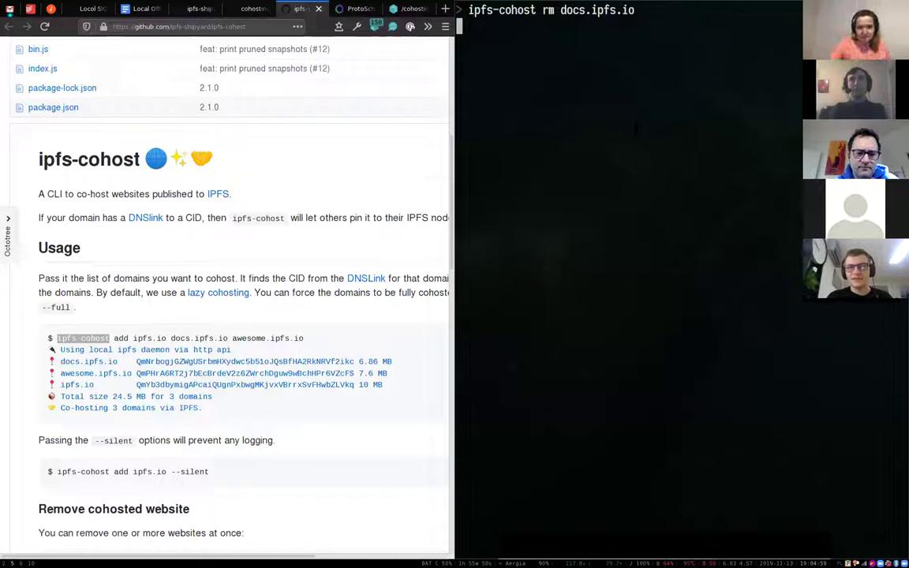
pyautogui.hotkey('ctrl', 'l')
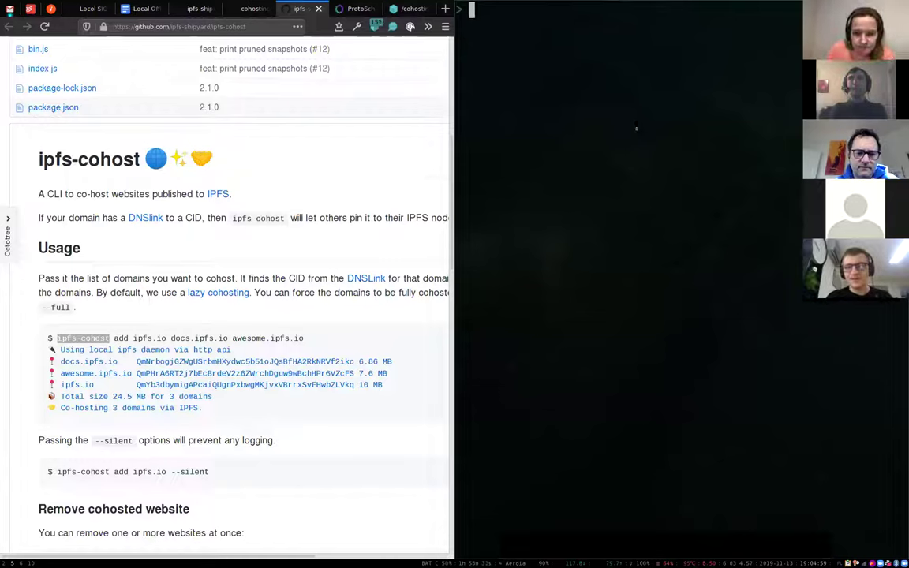
# Recall the ipfs-cohost rm docs.ipfs.io command in the terminal and replace its rm subcommand with add.
pyautogui.press('Up')
pyautogui.press('Left')
pyautogui.press('Left')
pyautogui.press('Left')
pyautogui.press('Left')
pyautogui.press('Left')
pyautogui.press('Left')
pyautogui.press('Left')
pyautogui.press('Left')
pyautogui.press('Left')
pyautogui.press('Left')
pyautogui.press('Left')
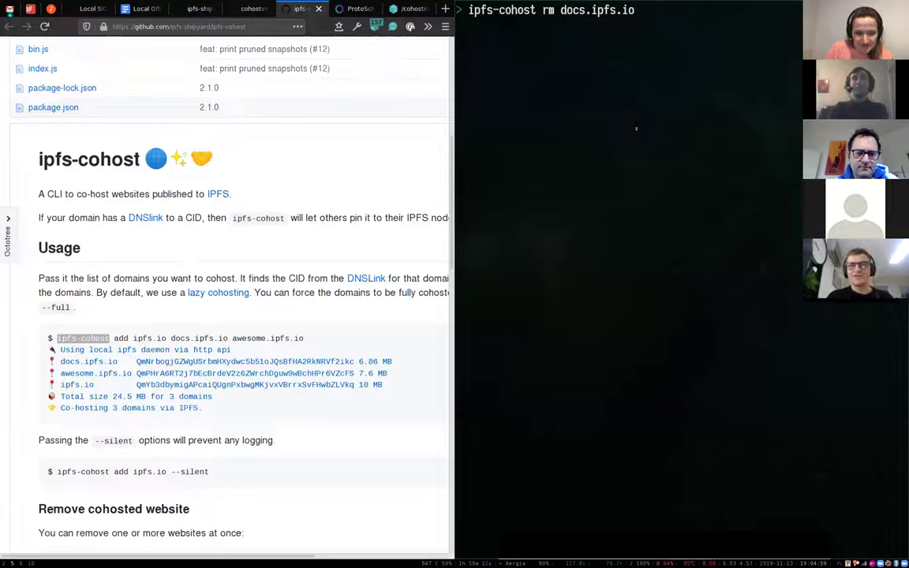
pyautogui.press('BackSpace')
pyautogui.press('BackSpace')
pyautogui.press('BackSpace')
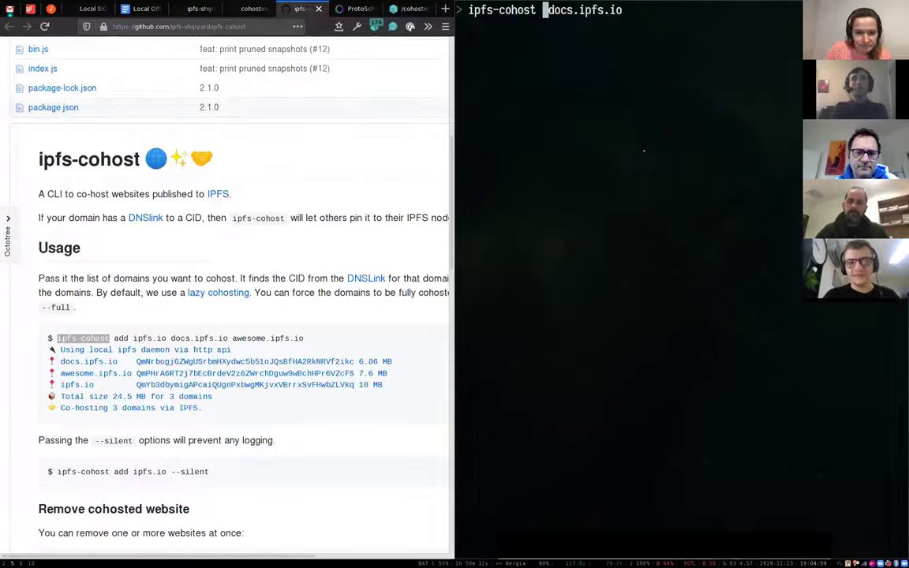
pyautogui.write('add')
# Strip the subcommand and domain from the command line and run ipfs-cohost without arguments to print its usage help.
pyautogui.press('Right')
pyautogui.press('Right')
pyautogui.press('Right')
pyautogui.press('Right')
pyautogui.press('Right')
pyautogui.press('Right')
pyautogui.press('Right')
pyautogui.press('Right')
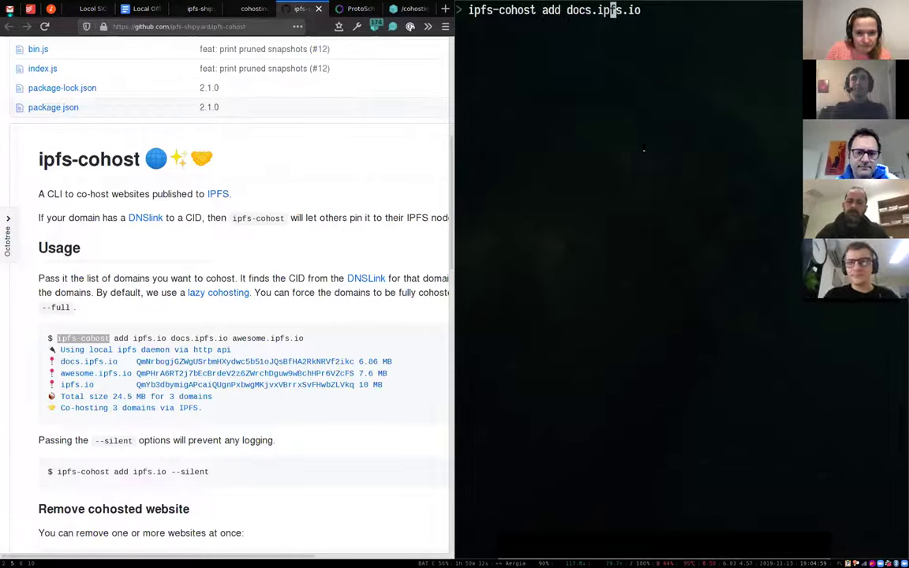
pyautogui.press('Right')
pyautogui.press('Right')
pyautogui.press('Right')
pyautogui.press('Right')
pyautogui.hotkey('ctrl', 'w')
pyautogui.hotkey('ctrl', 'w')
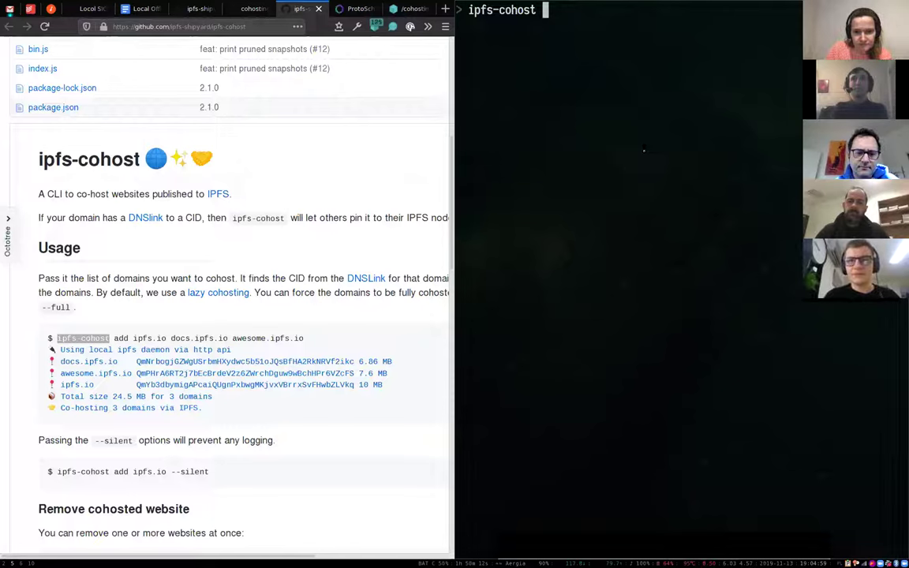
pyautogui.press('Return')
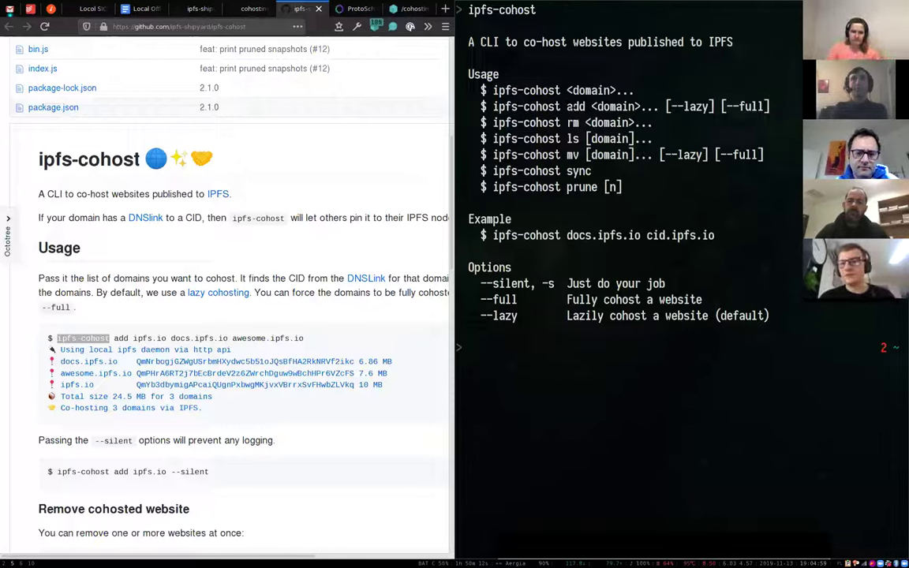
# Review the subcommands in the usage help, highlighting add, rm <domain>, ls [domain] and ipfs-cohost prune.
pyautogui.doubleClick(576, 105)
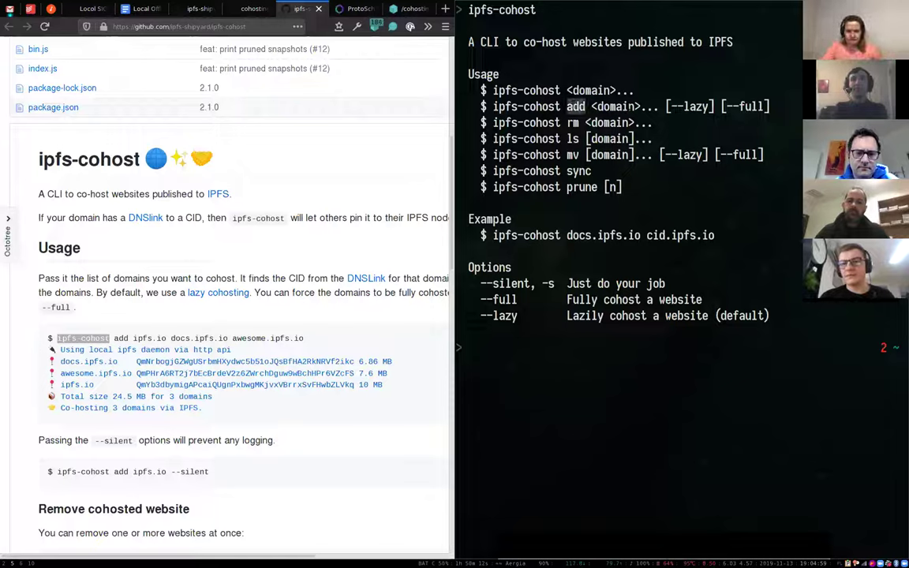
pyautogui.moveTo(631, 123); pyautogui.dragTo(567, 128)
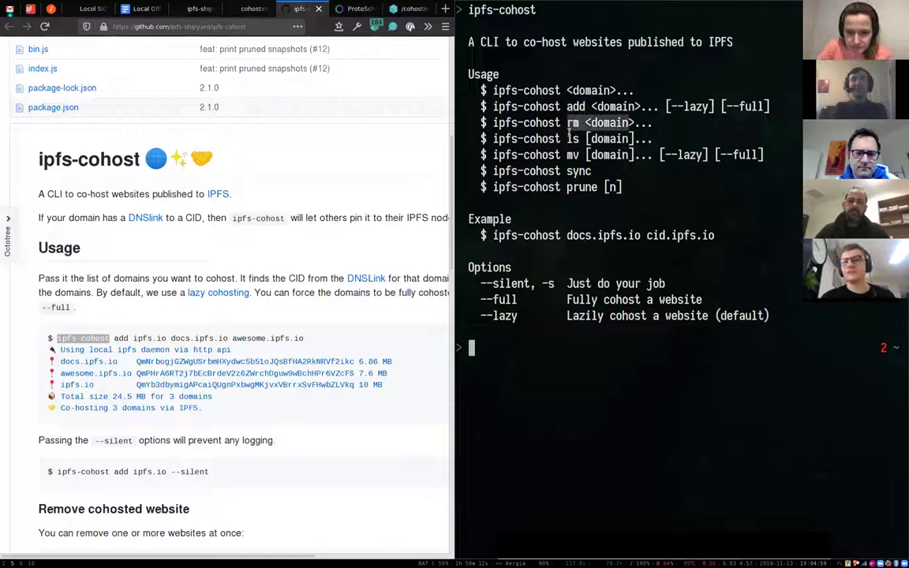
pyautogui.moveTo(631, 139); pyautogui.dragTo(567, 139)
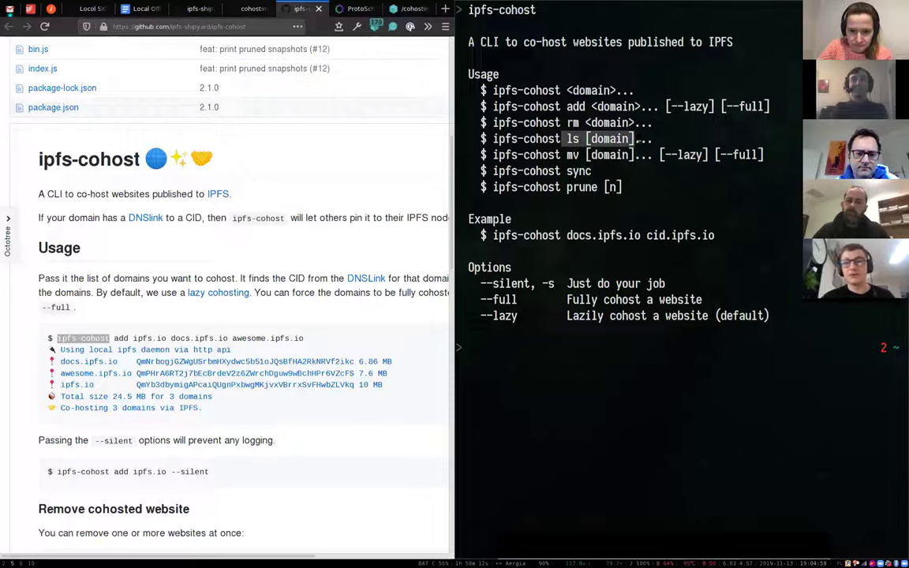
pyautogui.click(570, 155)
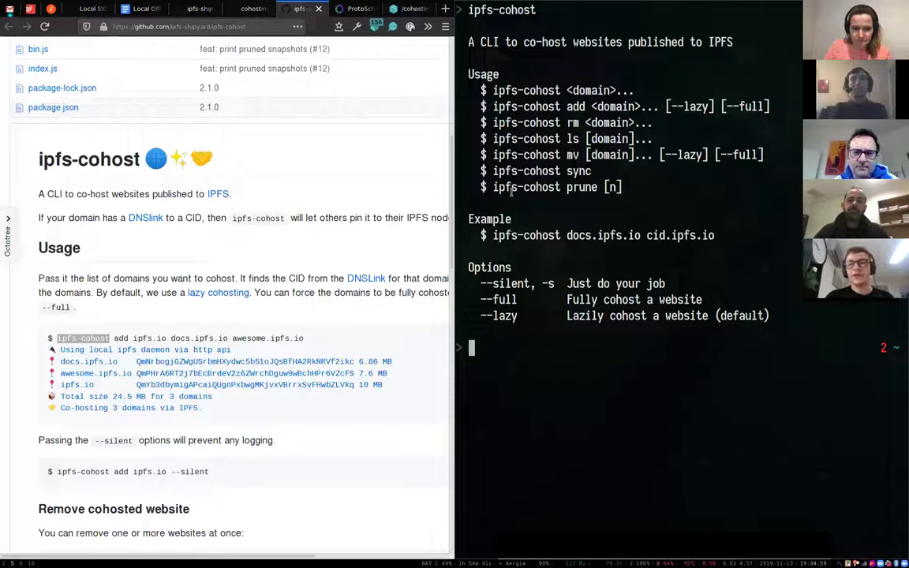
pyautogui.moveTo(591, 187); pyautogui.dragTo(493, 187)
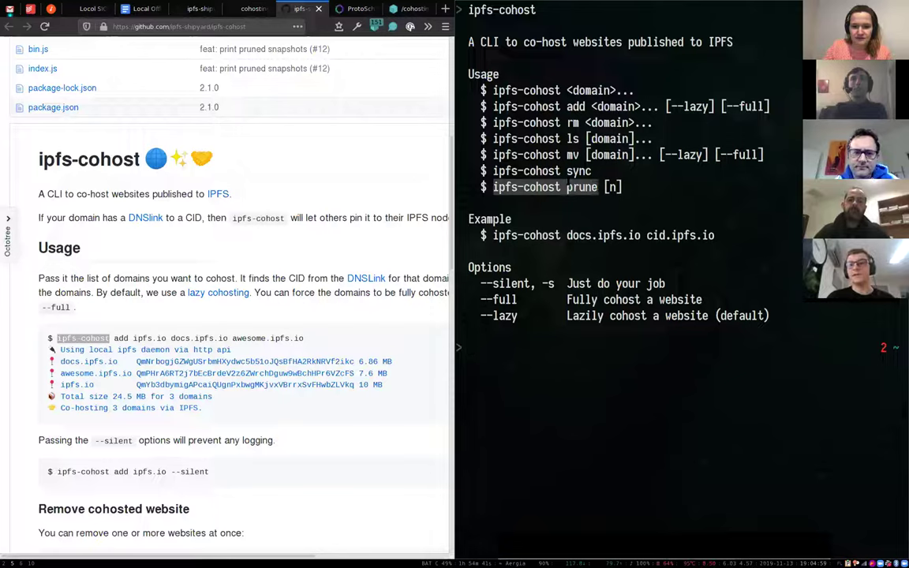
pyautogui.click(603, 188)
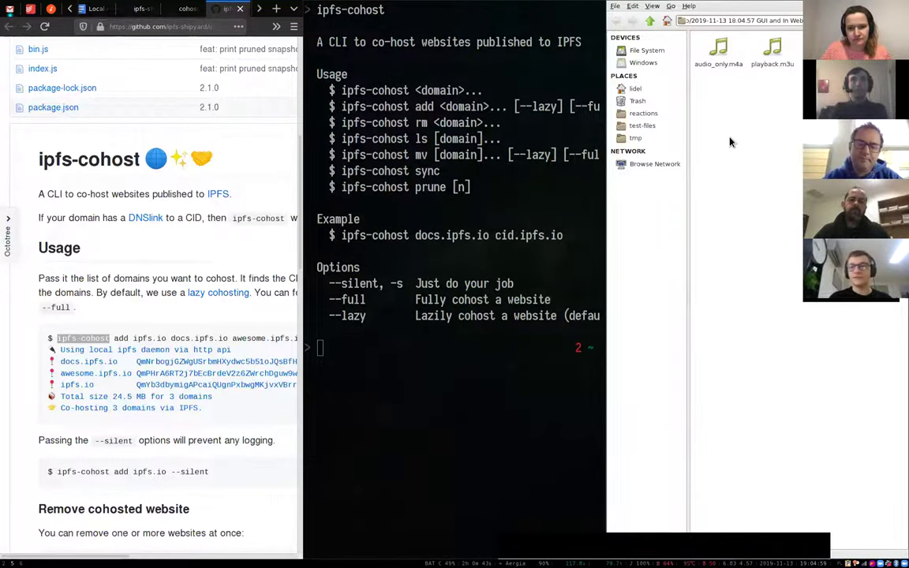
# Close the file manager window and run ipfs-cohost add docs.ipfs.io --lazy in the terminal.
pyautogui.hotkey('ctrl', 'w')
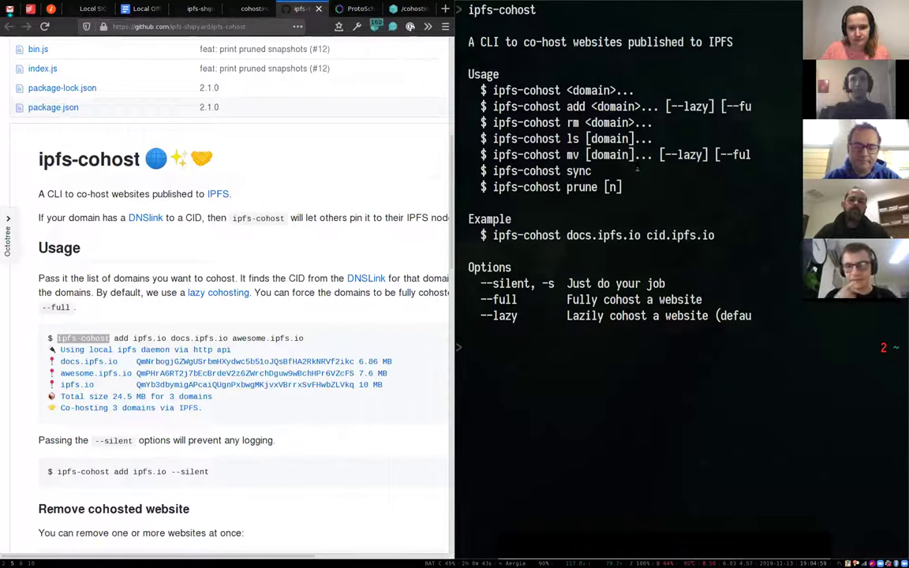
pyautogui.write('c')
pyautogui.press('BackSpace')
pyautogui.press('Up')
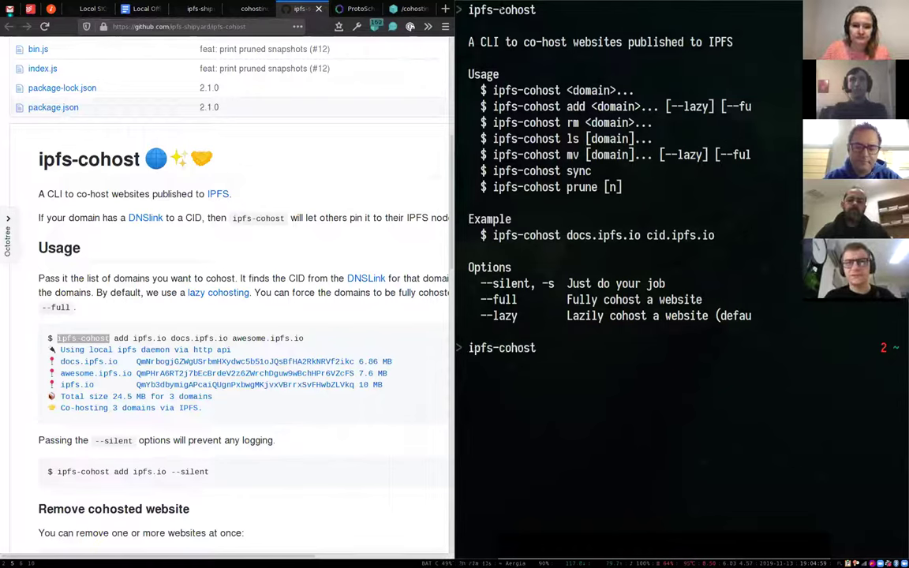
pyautogui.write('add docs.ipfs.io')
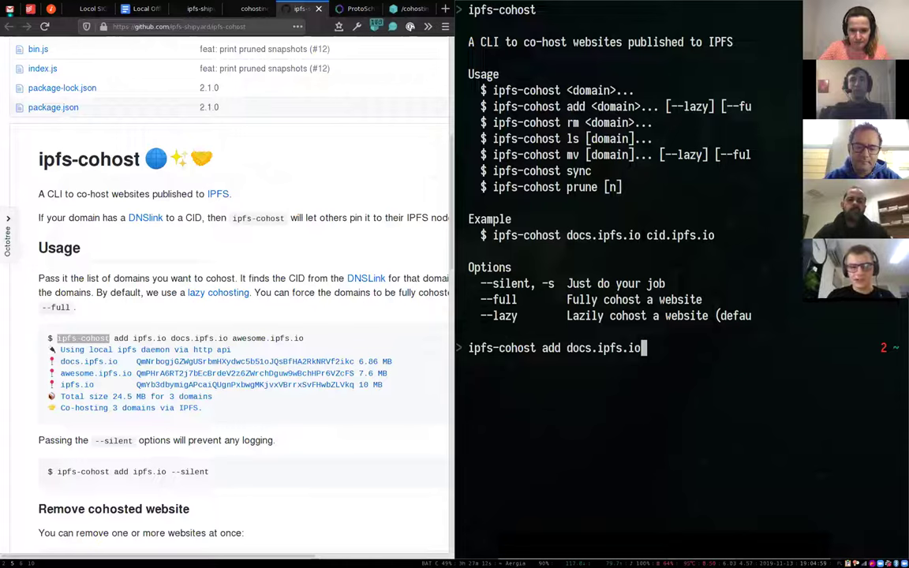
pyautogui.write(' --lazy')
pyautogui.press('Return')
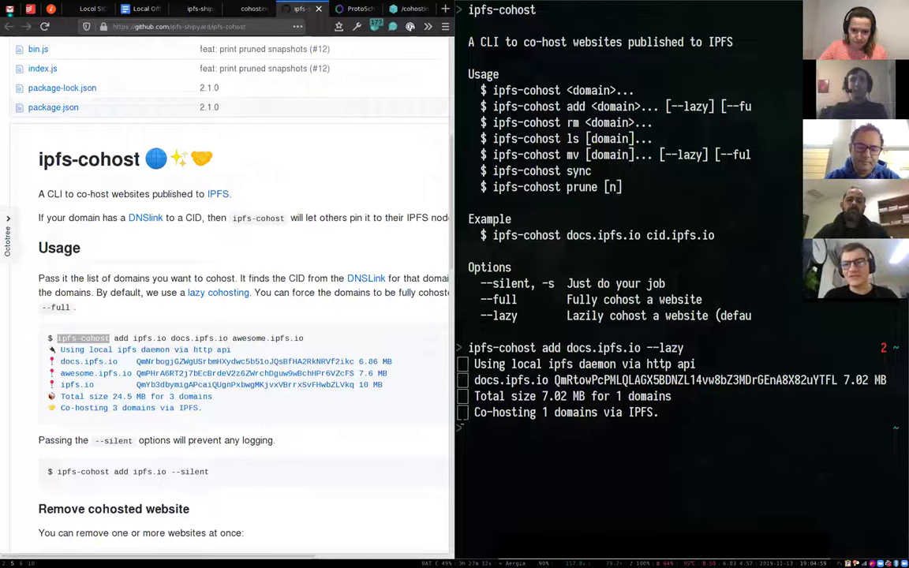
# Show the root of Files in the IPFS Web UI and highlight the domain, CID and size in the terminal's add output.
pyautogui.click(402, 9)
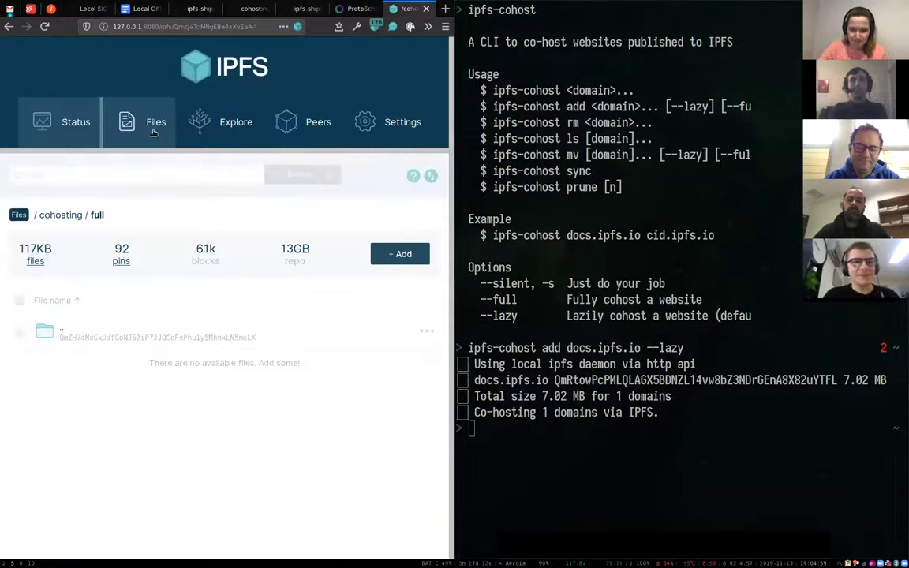
pyautogui.click(154, 131)
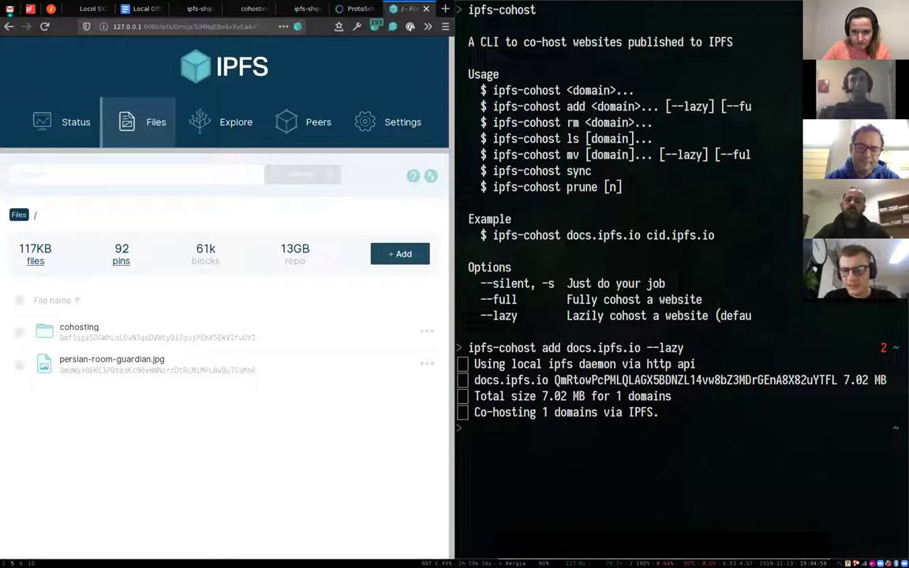
pyautogui.moveTo(475, 381); pyautogui.dragTo(546, 380)
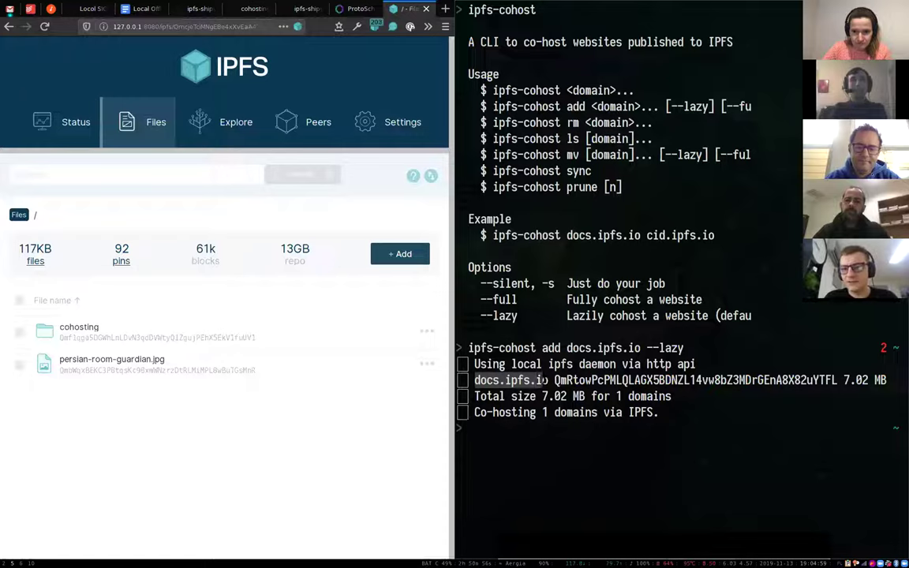
pyautogui.doubleClick(719, 380)
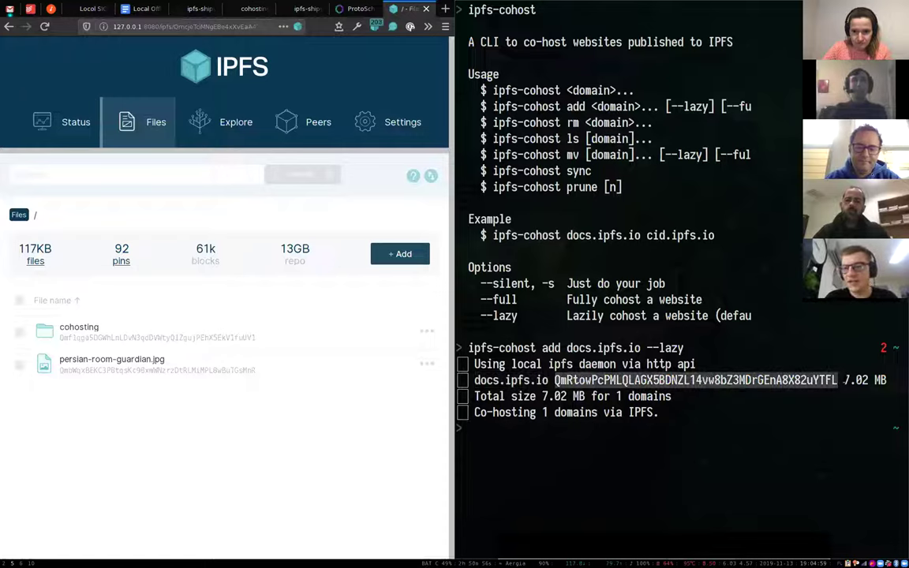
pyautogui.moveTo(843, 380); pyautogui.dragTo(881, 380)
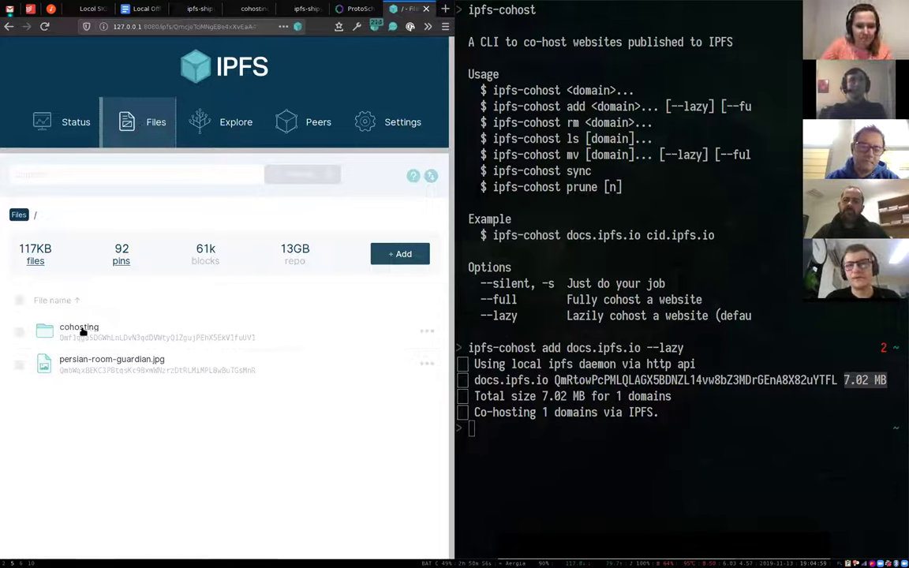
# Browse through cohosting, lazy and docs.ipfs.io into the 2019-11-13_181719 snapshot and view its contents.
pyautogui.click(82, 333)
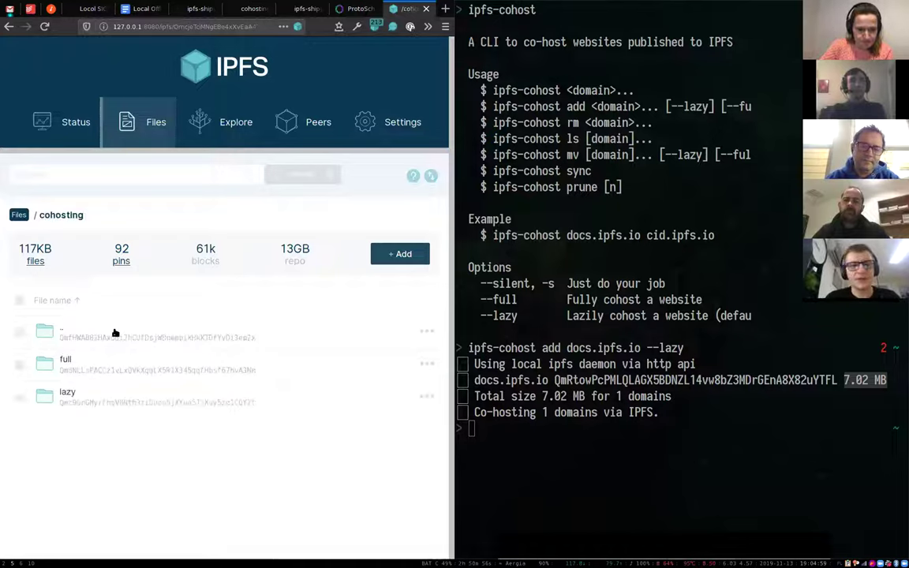
pyautogui.click(68, 392)
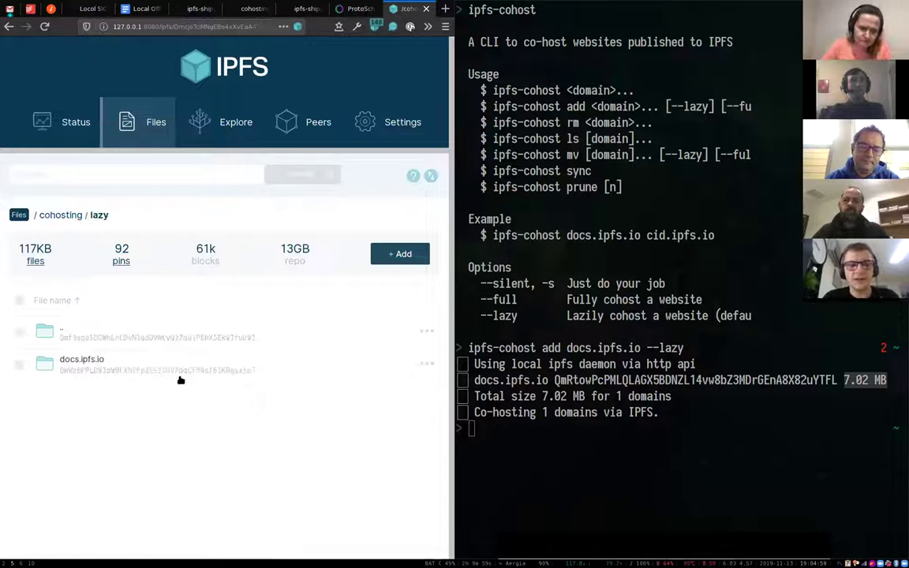
pyautogui.click(93, 363)
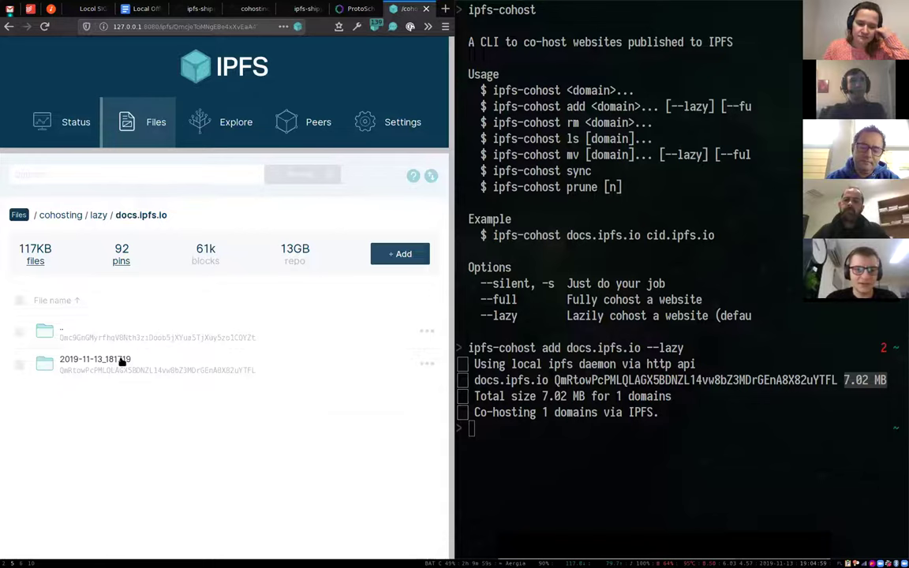
pyautogui.click(120, 361)
pyautogui.scroll(-5, 172, 395)
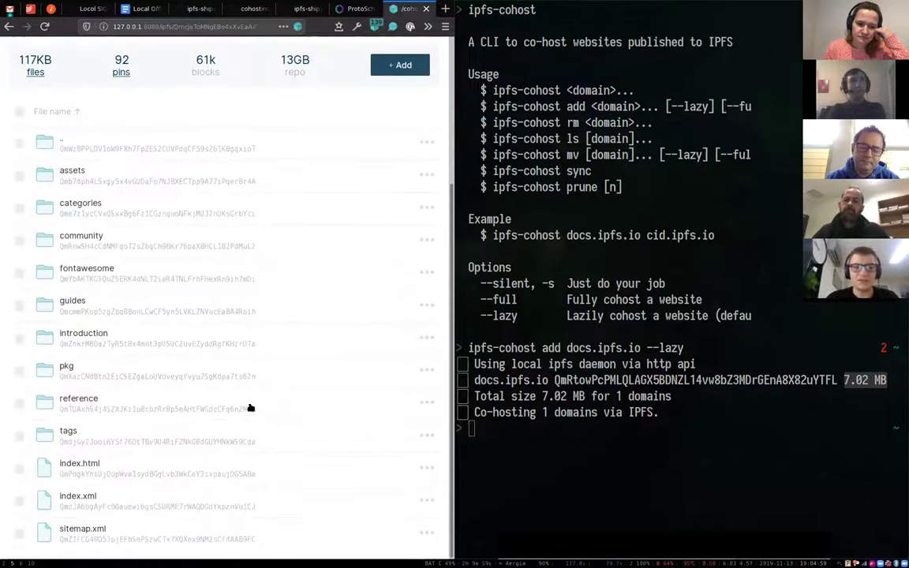
# Open the snapshot's index.html, view its source and copy the file's hash.
pyautogui.click(206, 469)
pyautogui.scroll(-1, 259, 391)
pyautogui.scroll(-3, 259, 390)
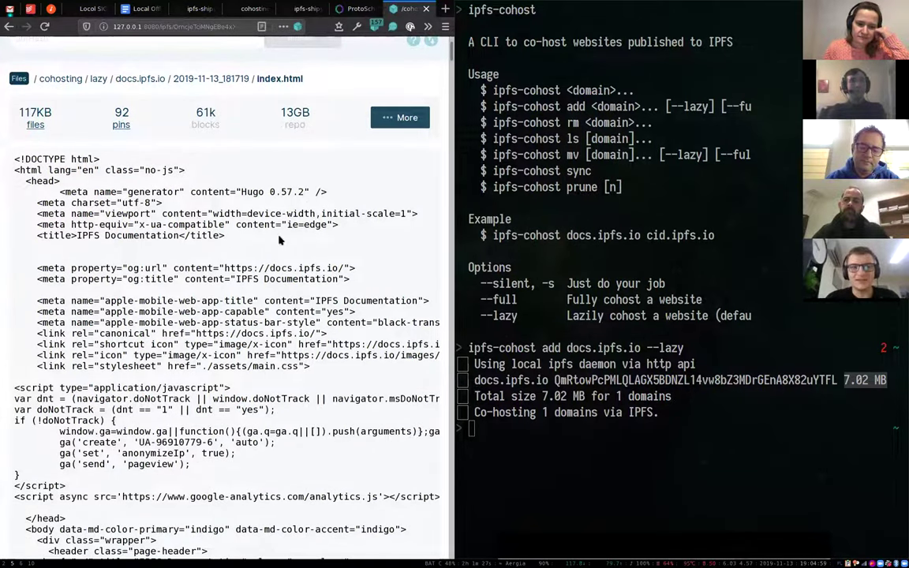
pyautogui.click(384, 118)
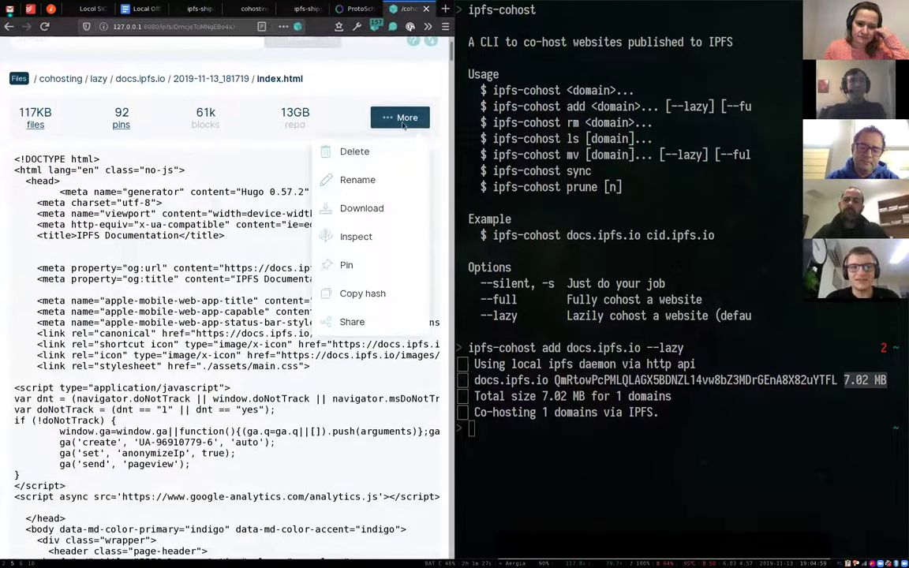
pyautogui.click(386, 294)
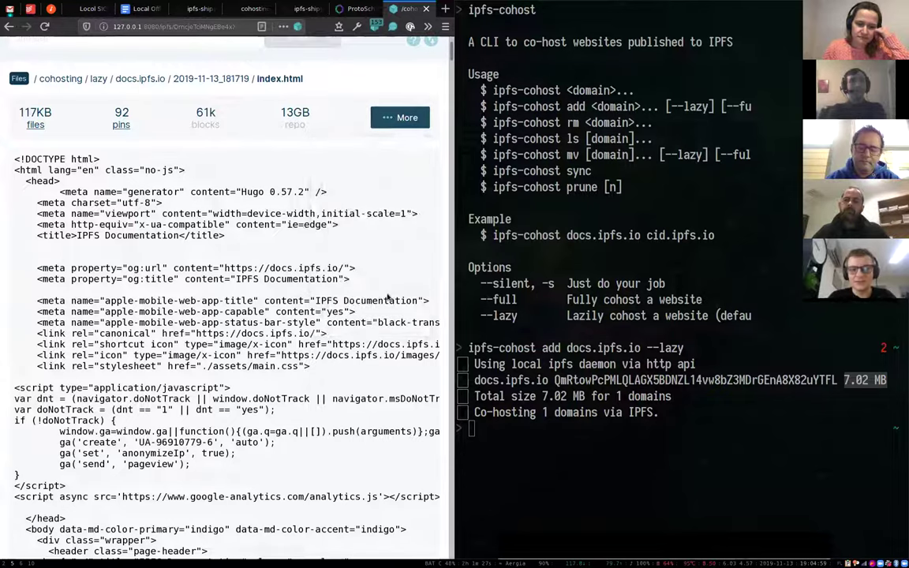
pyautogui.hotkey('ctrl', 't')
pyautogui.hotkey('ctrl', 'i')
pyautogui.press('Escape')
pyautogui.hotkey('ctrl', 'w')
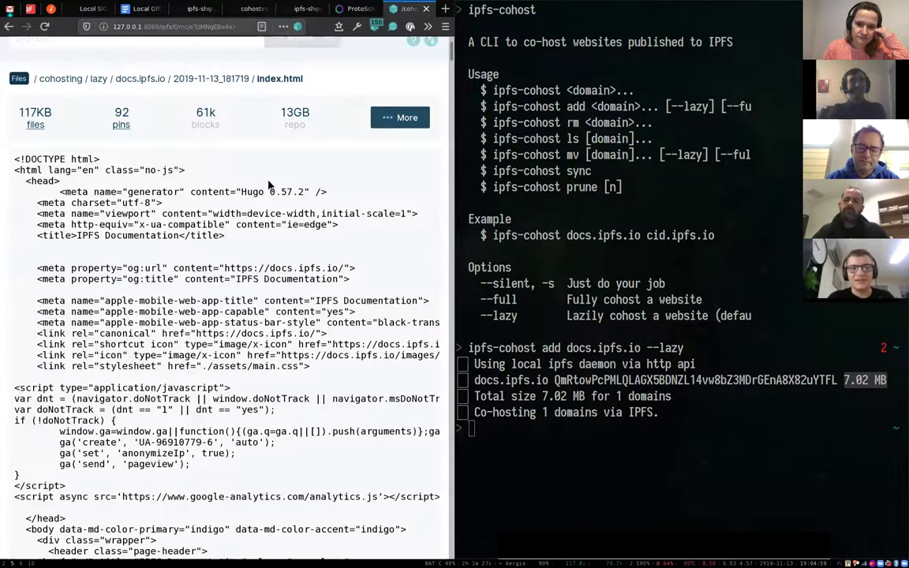
# Return from index.html to the 2019-11-13_181719 snapshot folder and look over its files and folders.
pyautogui.scroll(4, 335, 160)
pyautogui.click(237, 214)
pyautogui.scroll(-3, 320, 253)
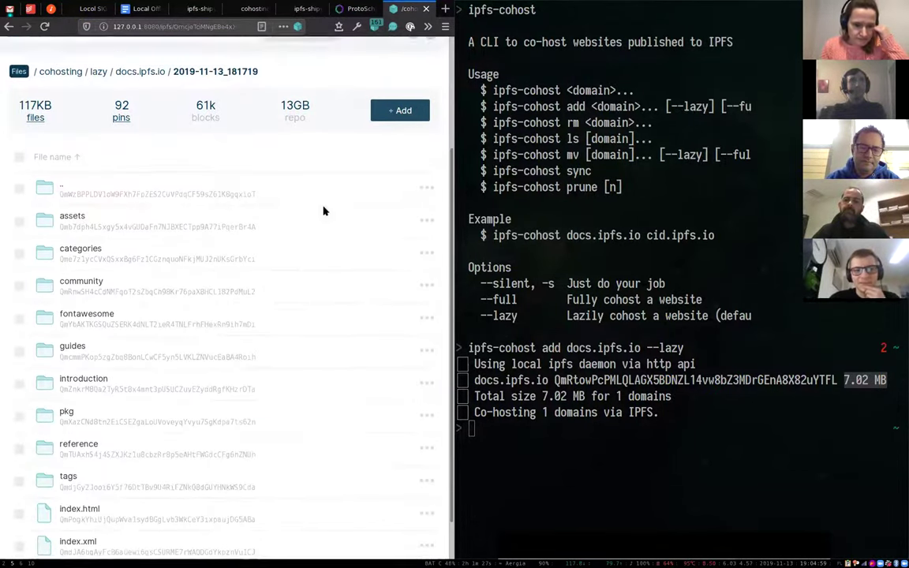
pyautogui.scroll(3, 320, 210)
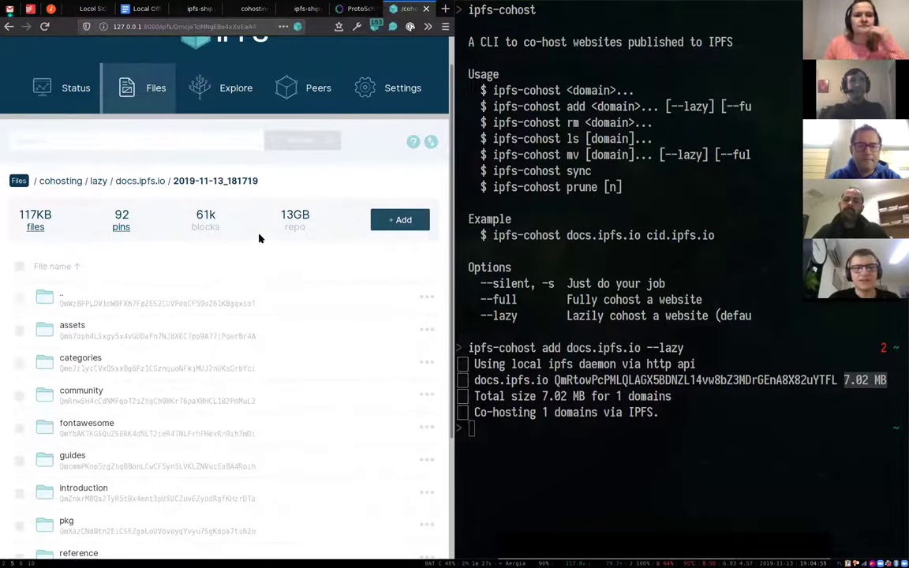
pyautogui.scroll(-1, 263, 292)
pyautogui.scroll(-3, 262, 292)
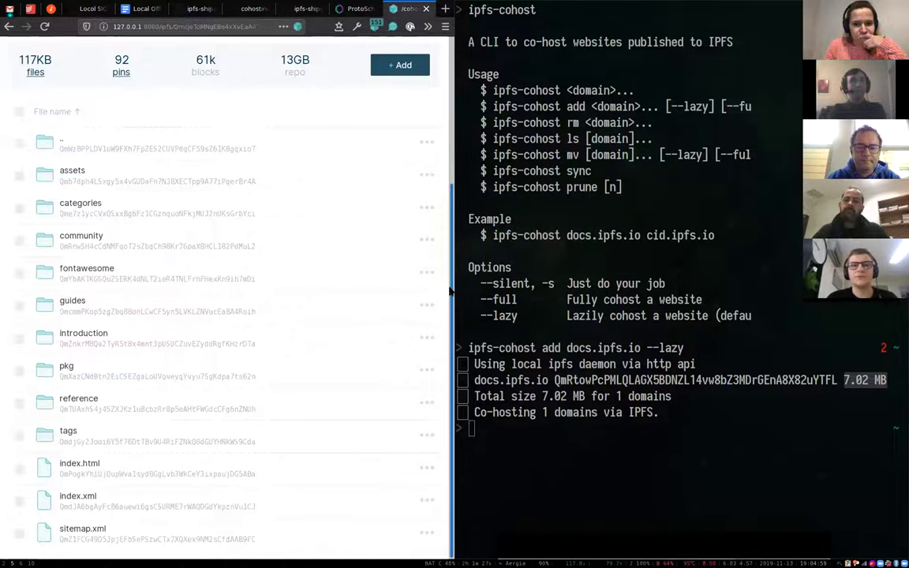
# Go back up to the cohosting/lazy folder and delete its docs.ipfs.io folder.
pyautogui.moveTo(450, 292); pyautogui.dragTo(448, 230)
pyautogui.click(146, 105)
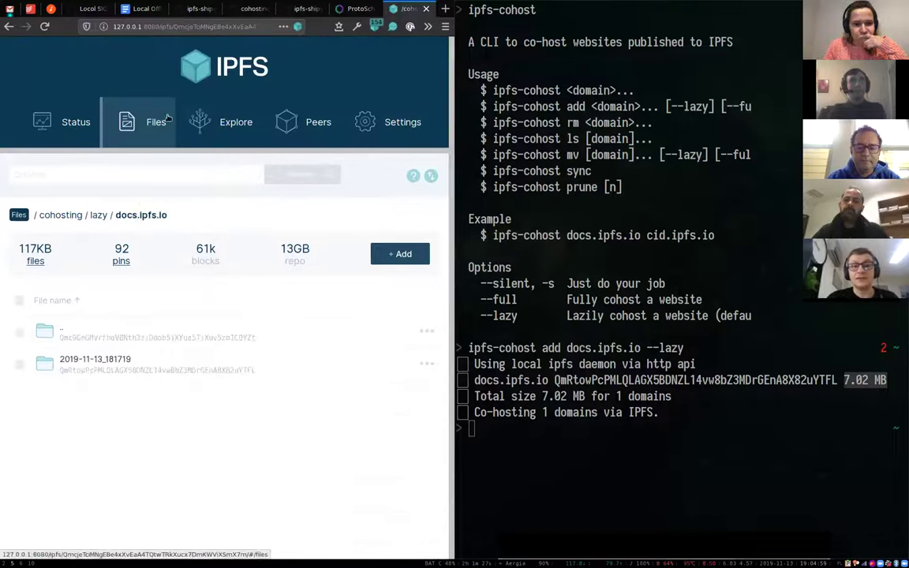
pyautogui.click(99, 216)
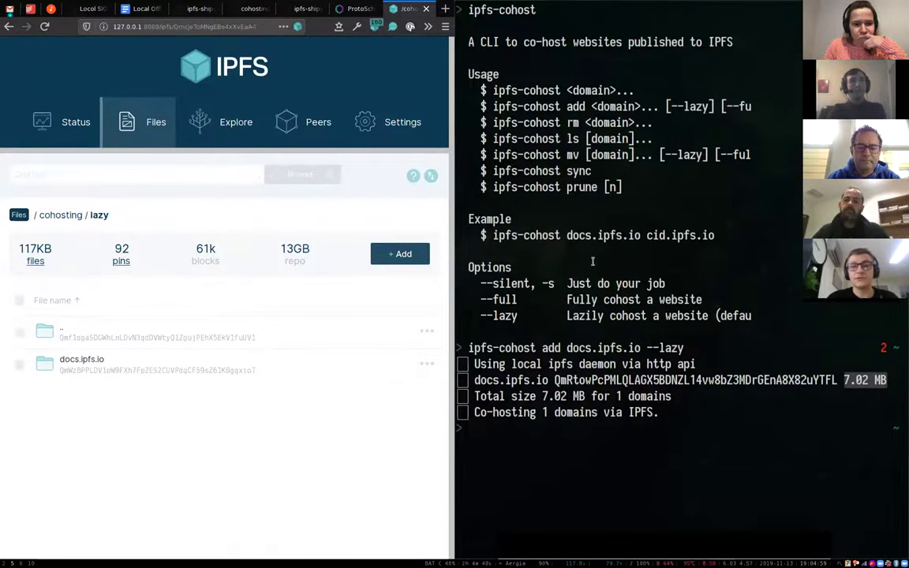
pyautogui.click(426, 363)
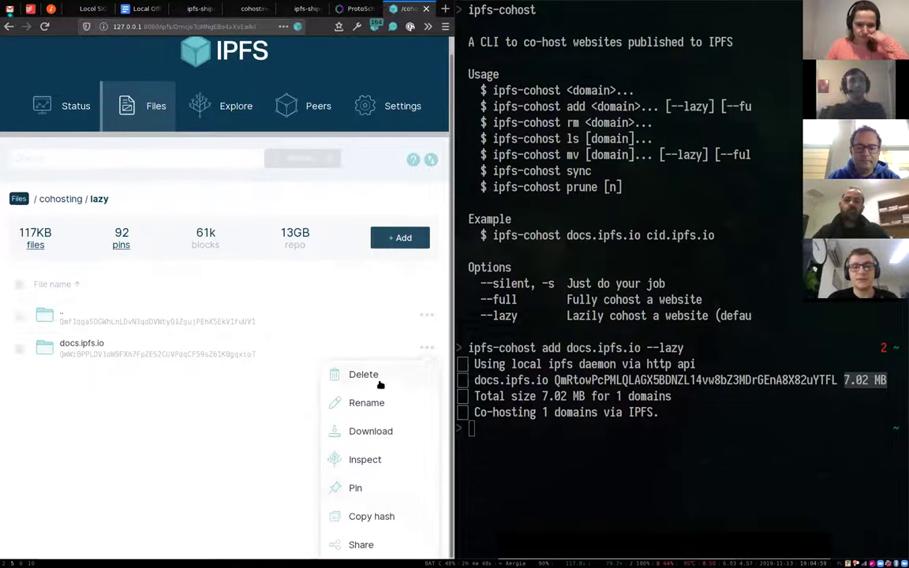
pyautogui.click(370, 389)
pyautogui.click(317, 367)
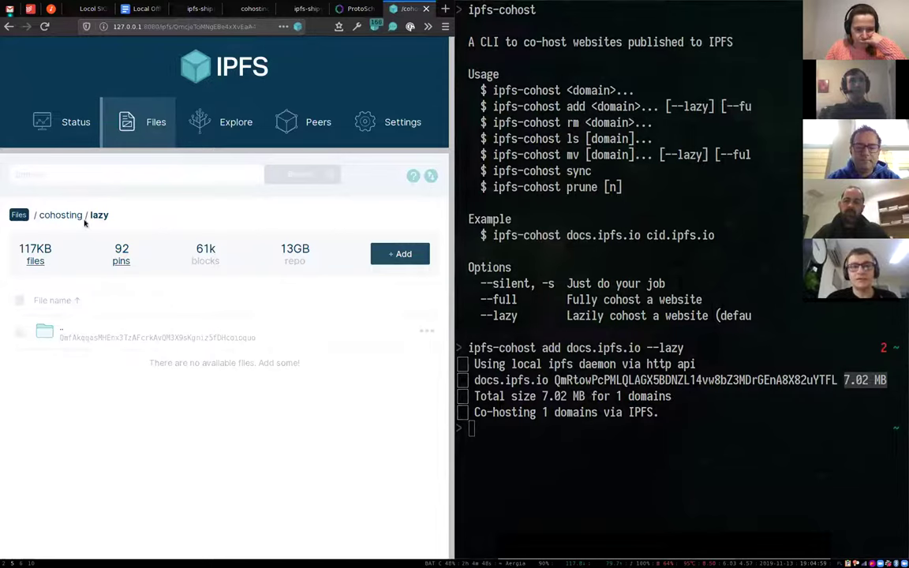
# Go back up to the cohosting folder in the Web UI and reduce the terminal's text size.
pyautogui.click(55, 215)
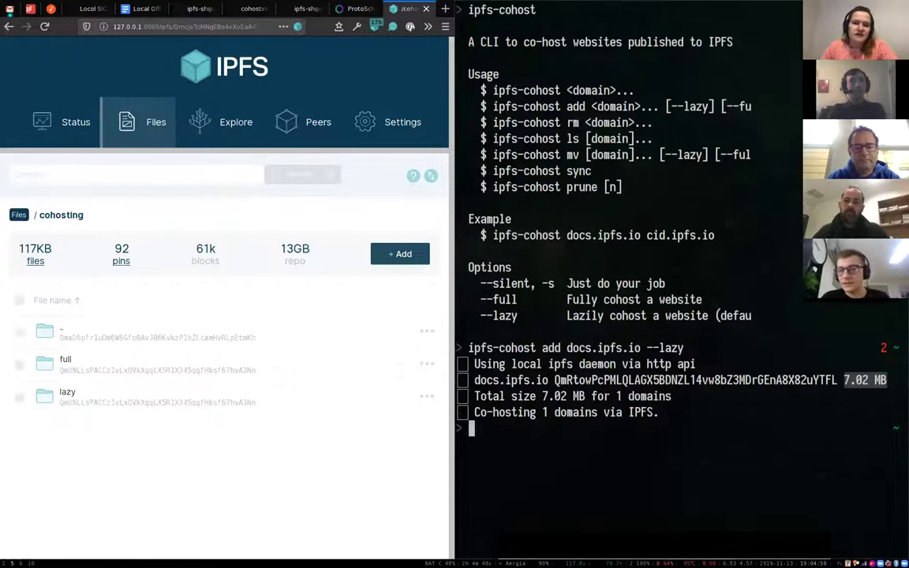
pyautogui.click(599, 456)
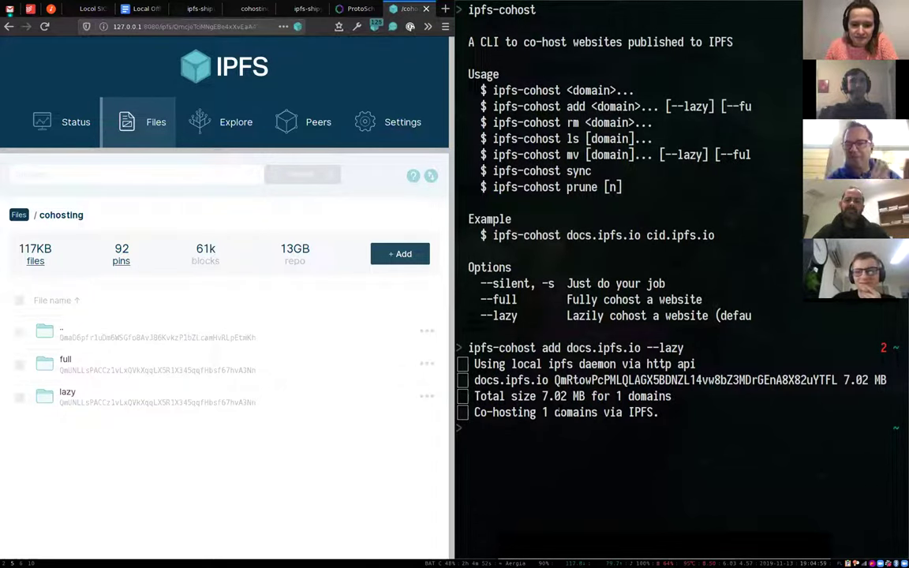
pyautogui.hotkey('ctrl', '-')
pyautogui.hotkey('ctrl', '-')
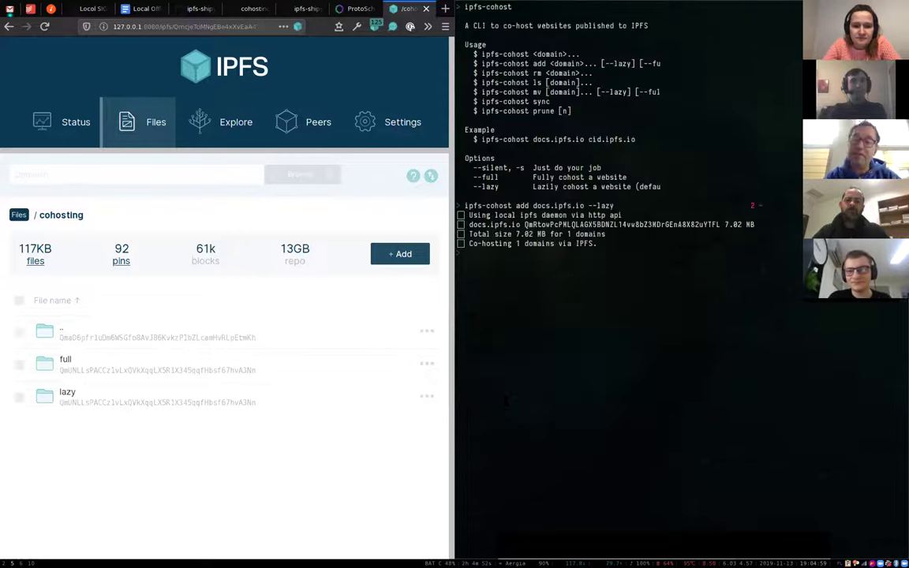
pyautogui.hotkey('ctrl', '+')
pyautogui.hotkey('ctrl', '+')
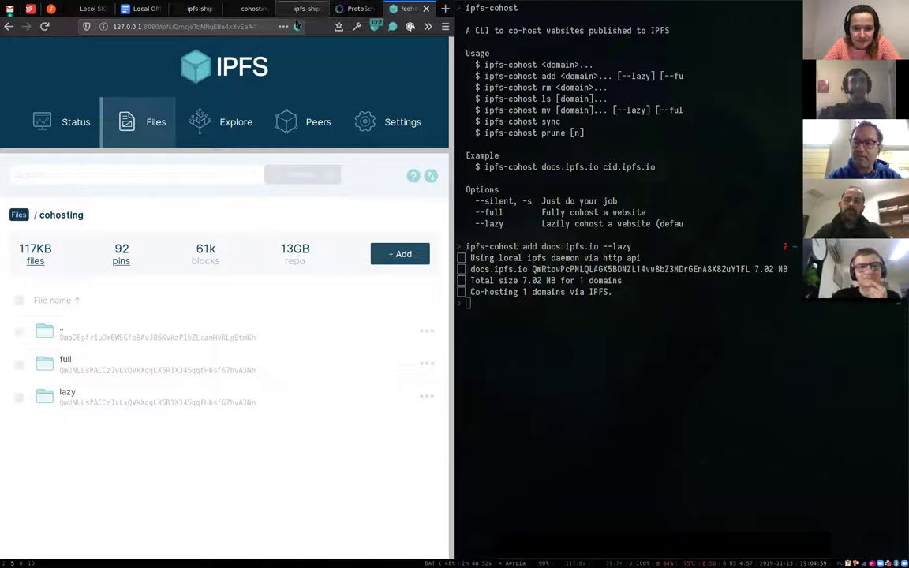
# Load docs.ipfs.io in a new browser tab and show the IPFS resource options for that page.
pyautogui.hotkey('ctrl', 't')
pyautogui.write('docs.ipfs.io')
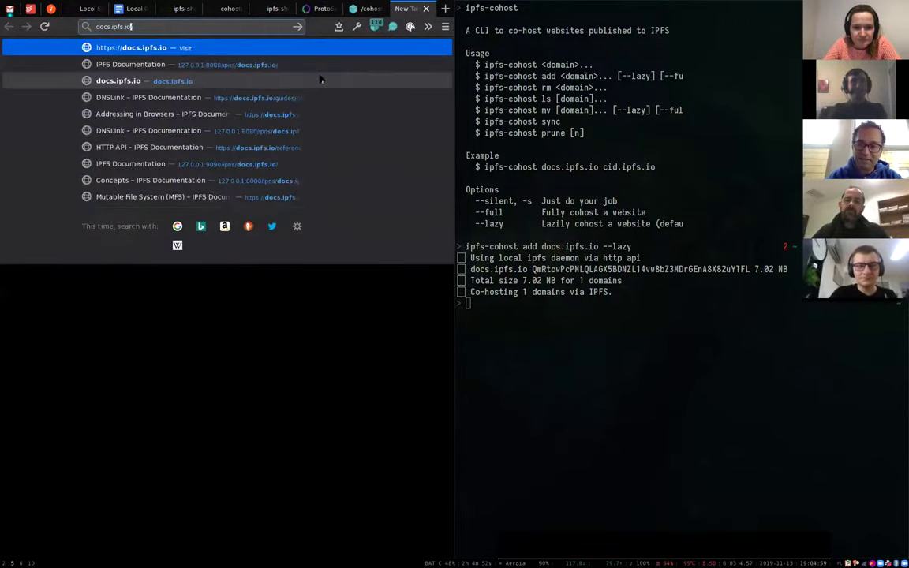
pyautogui.press('Return')
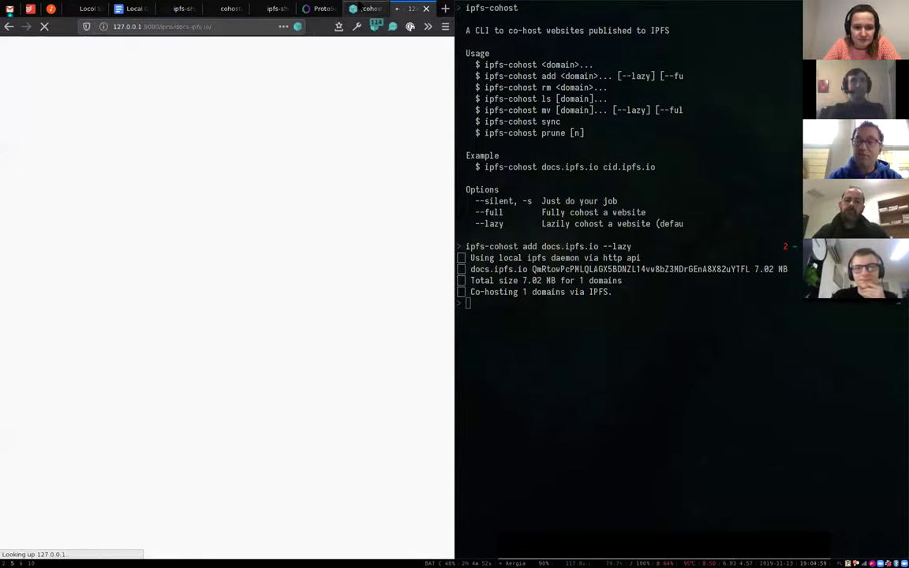
pyautogui.hotkey('ctrl', 'pageup')
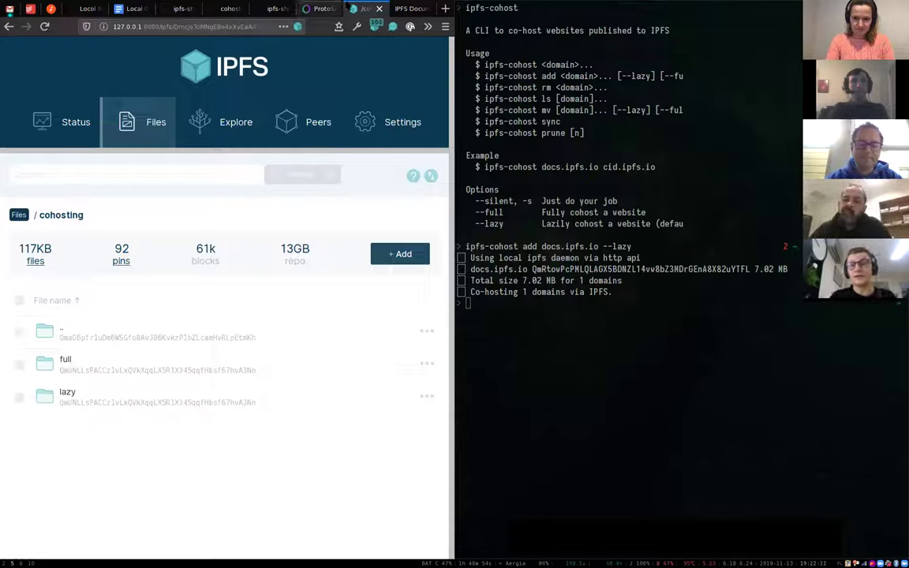
pyautogui.hotkey('ctrl', 'Tab')
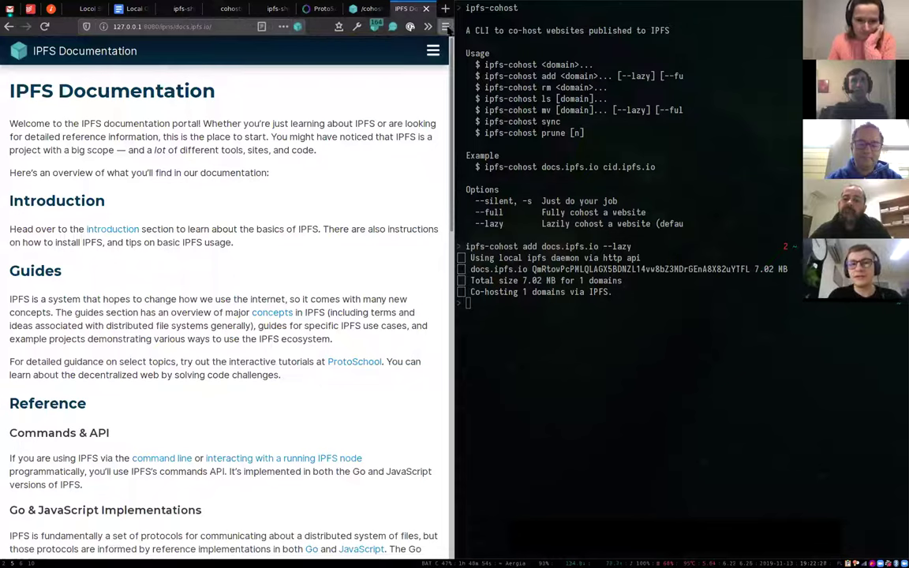
pyautogui.click(376, 26)
pyautogui.click(299, 26)
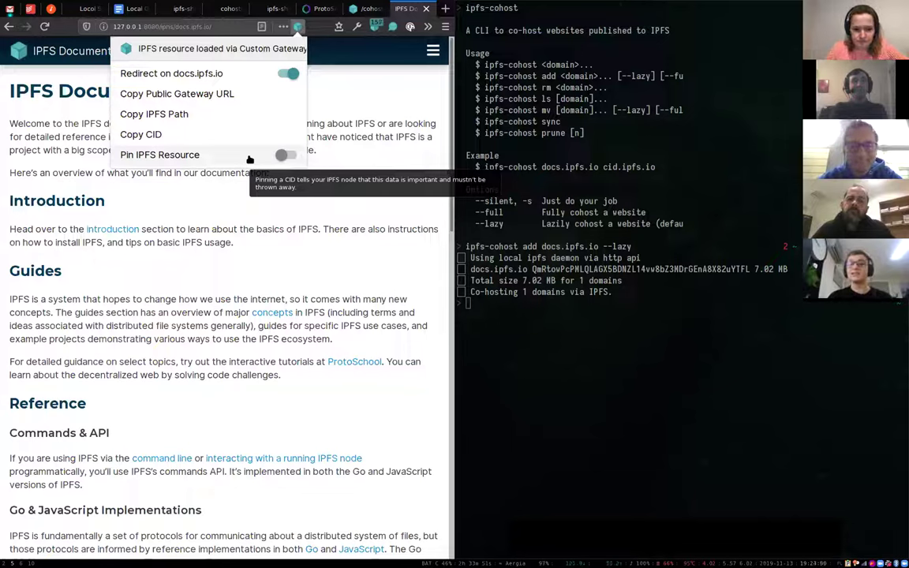
# Look over the ipfs-shipyard/cohosting README, then return to the IPFS Documentation page and show its IPFS resource options again.
pyautogui.click(179, 9)
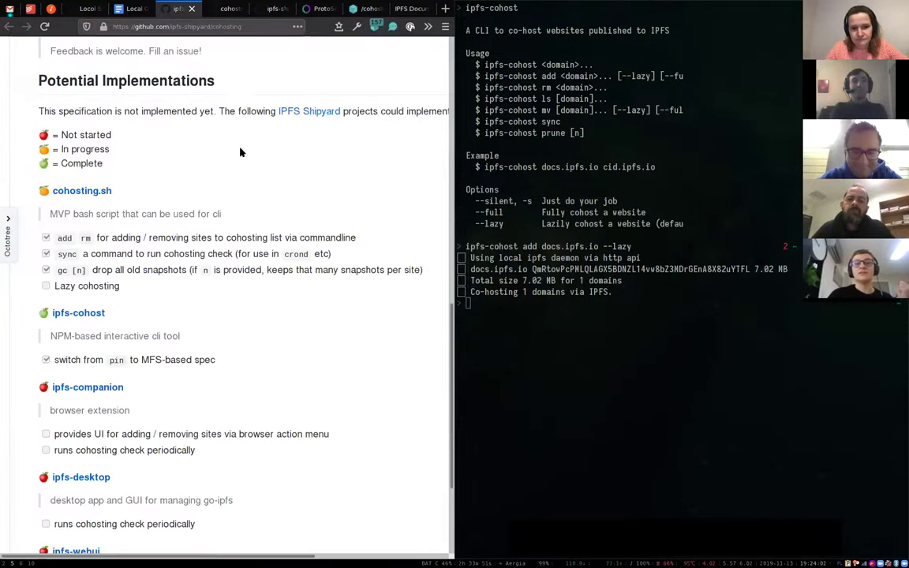
pyautogui.scroll(10, 221, 142)
pyautogui.scroll(-5, 297, 222)
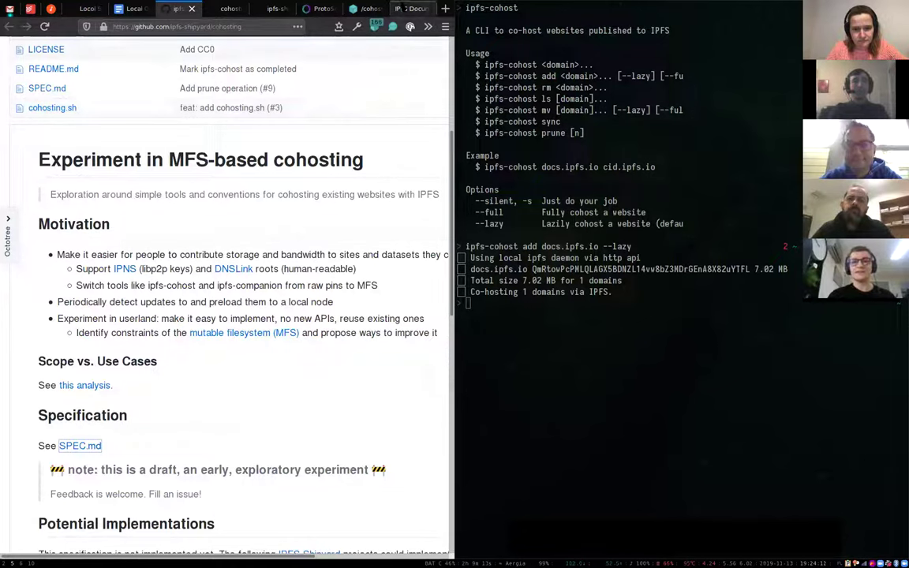
pyautogui.click(406, 7)
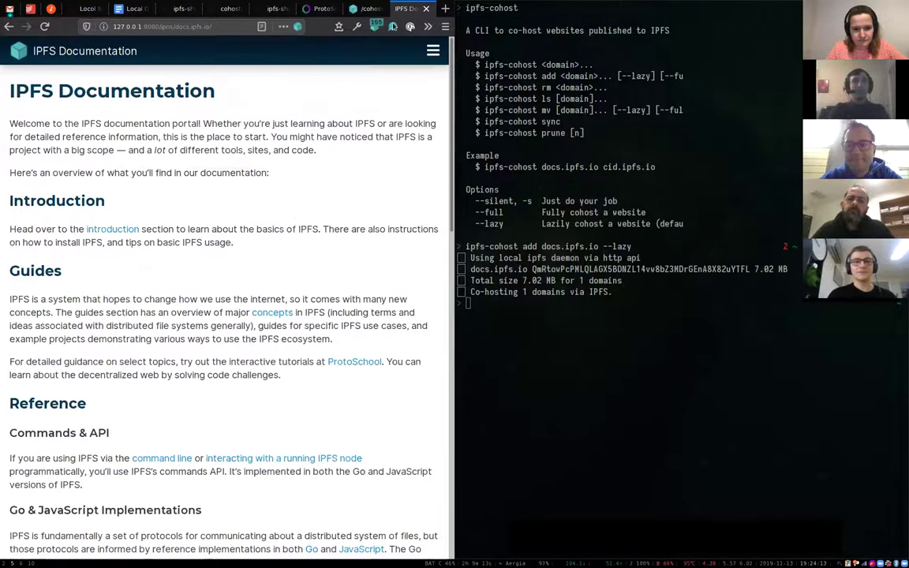
pyautogui.click(298, 26)
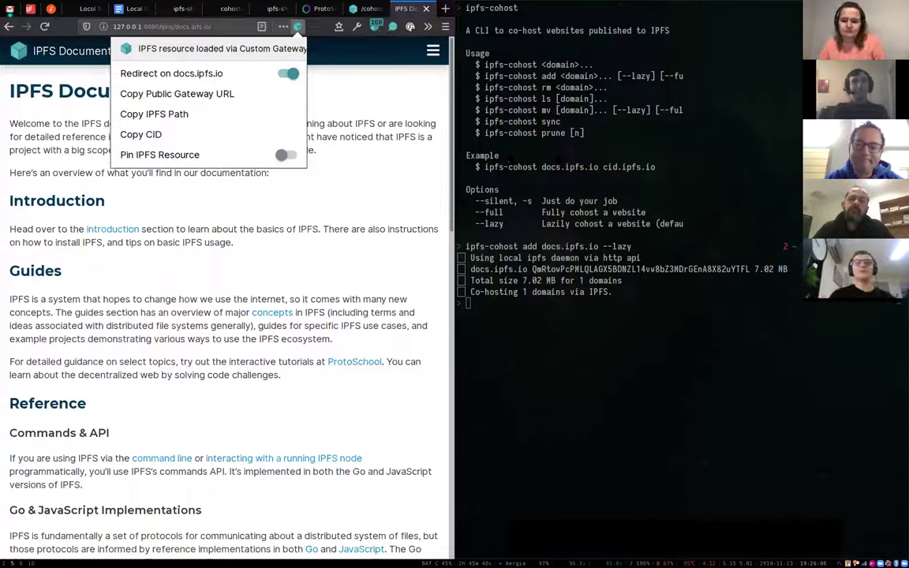
# Open the cohosting/lazy folder in the Web UI and run ipfs-cohost add docs.ipfs.io --lazy again in the terminal.
pyautogui.hotkey('ctrl', 'shift', 'Tab')
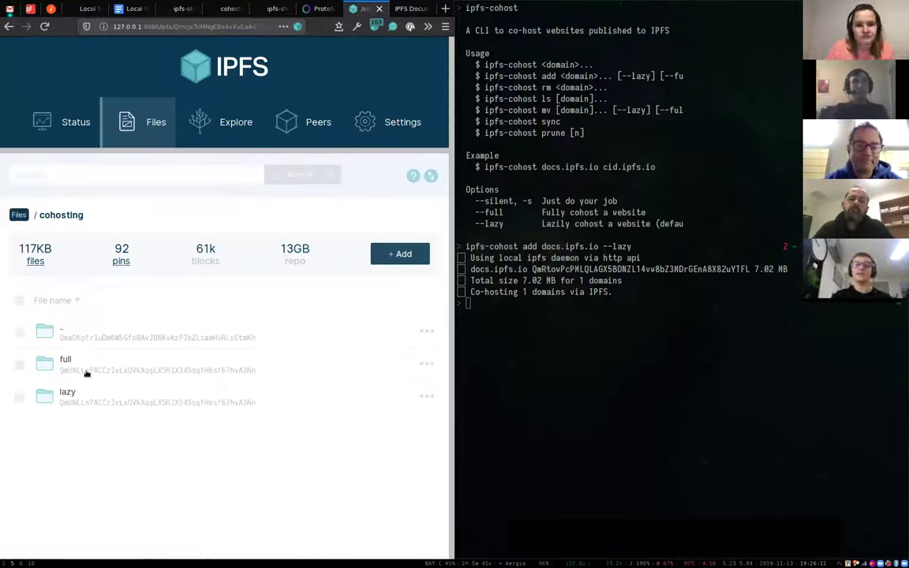
pyautogui.click(83, 367)
pyautogui.click(65, 345)
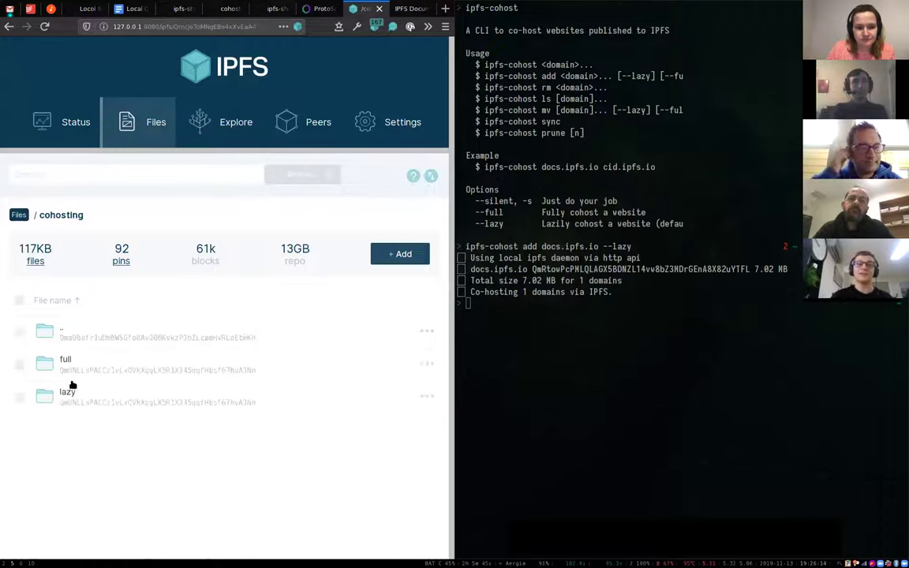
pyautogui.click(119, 395)
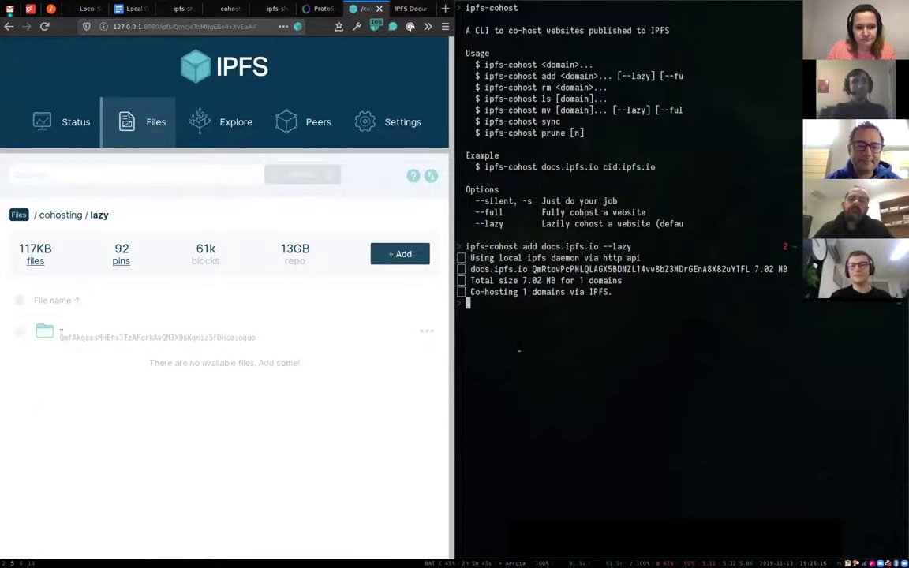
pyautogui.press('Up')
pyautogui.press('Return')
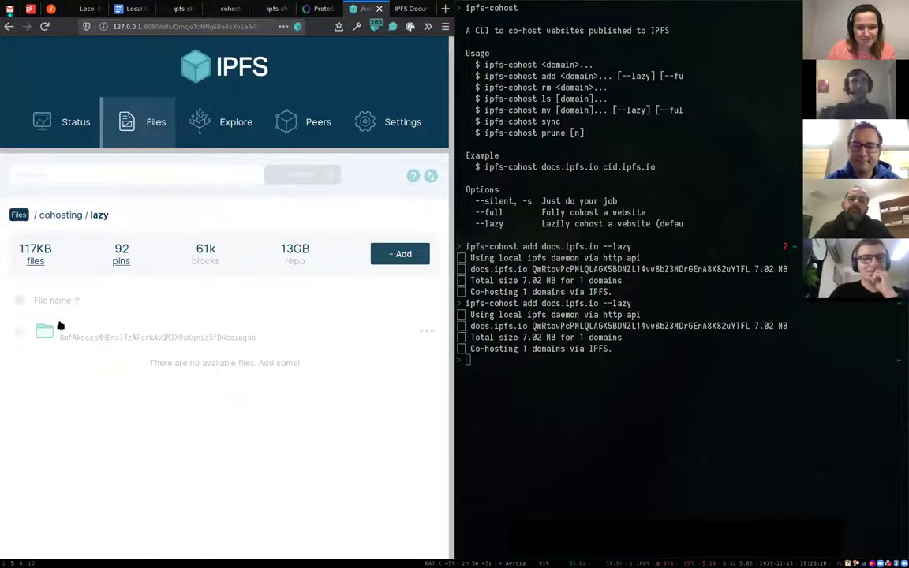
# Reload the cohosting folder, browse through lazy and docs.ipfs.io into the 2019-11-13_182619 snapshot and examine its contents.
pyautogui.click(97, 332)
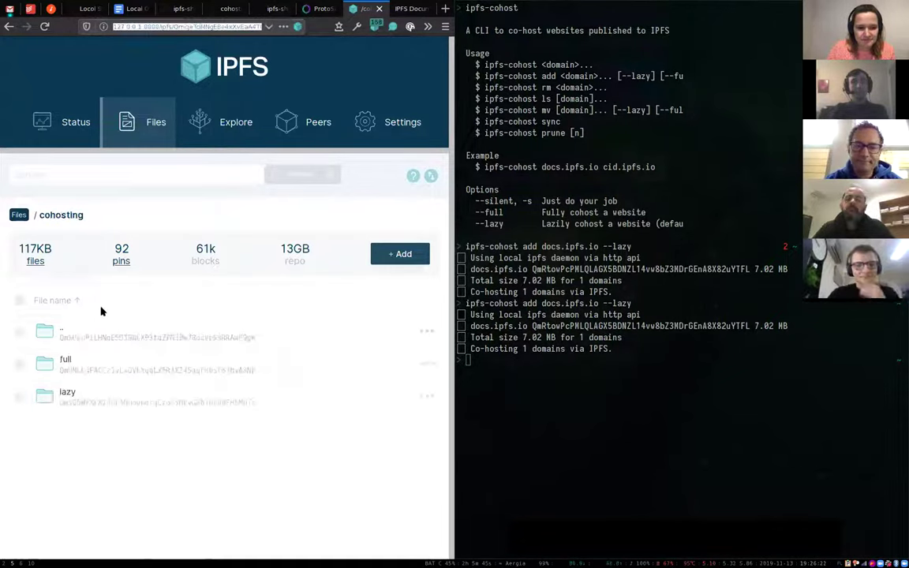
pyautogui.press('F5')
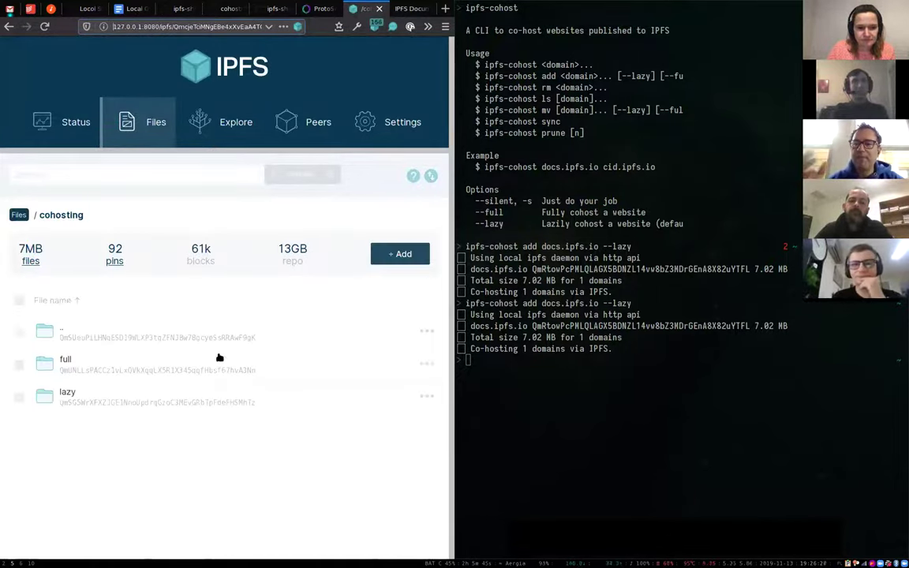
pyautogui.click(182, 396)
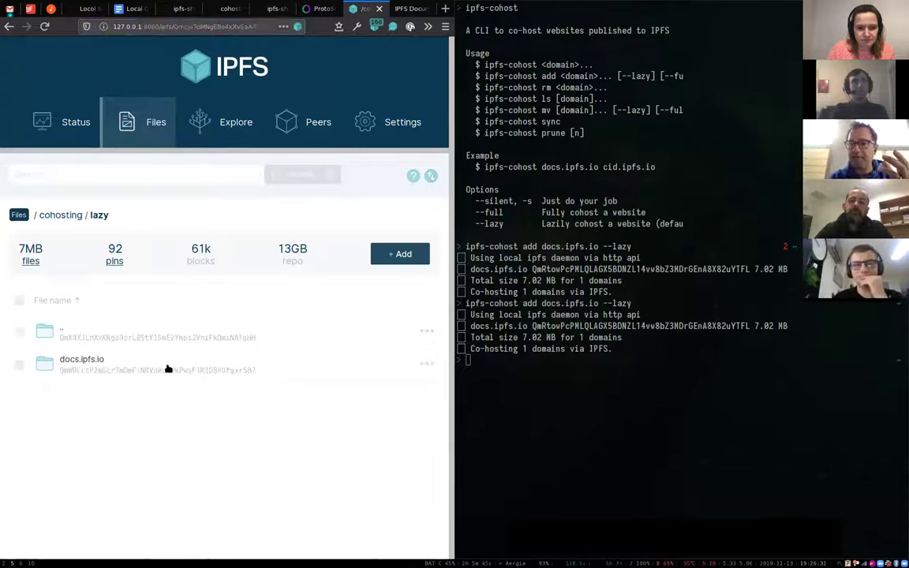
pyautogui.click(168, 367)
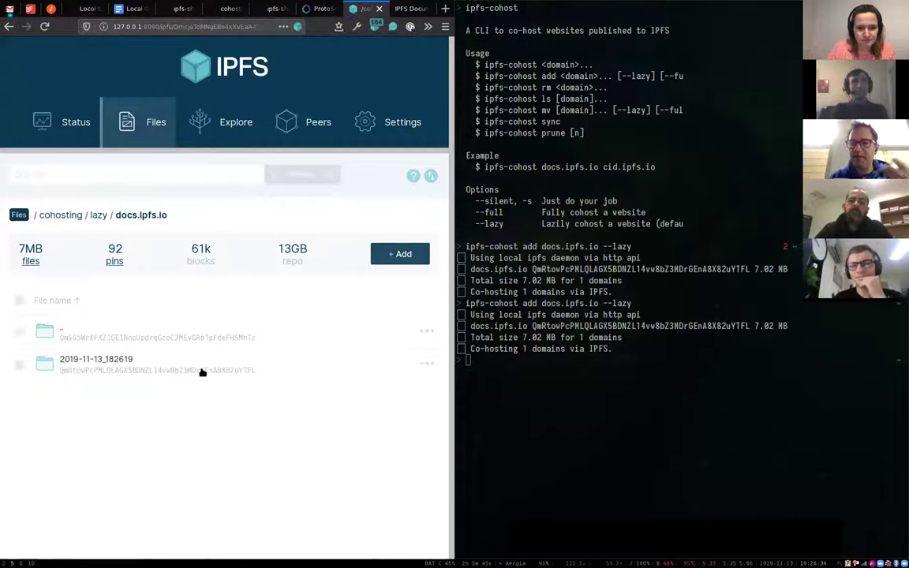
pyautogui.click(201, 371)
pyautogui.scroll(-5, 259, 369)
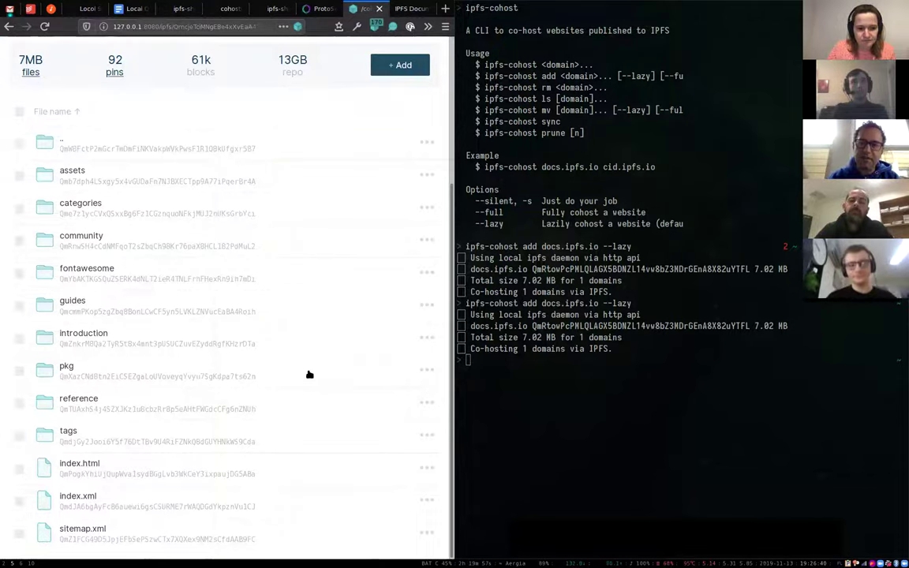
pyautogui.scroll(3, 300, 347)
pyautogui.scroll(-3, 301, 344)
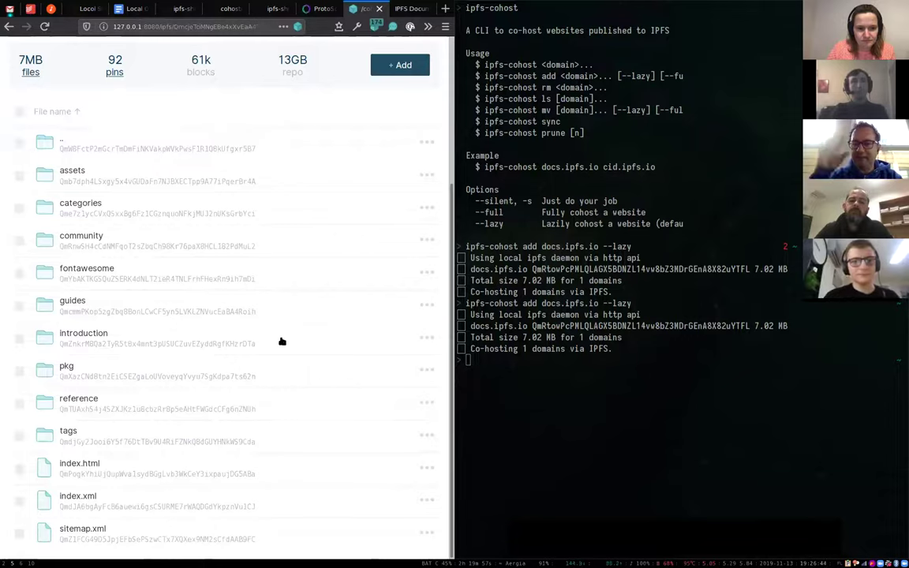
pyautogui.scroll(3, 282, 341)
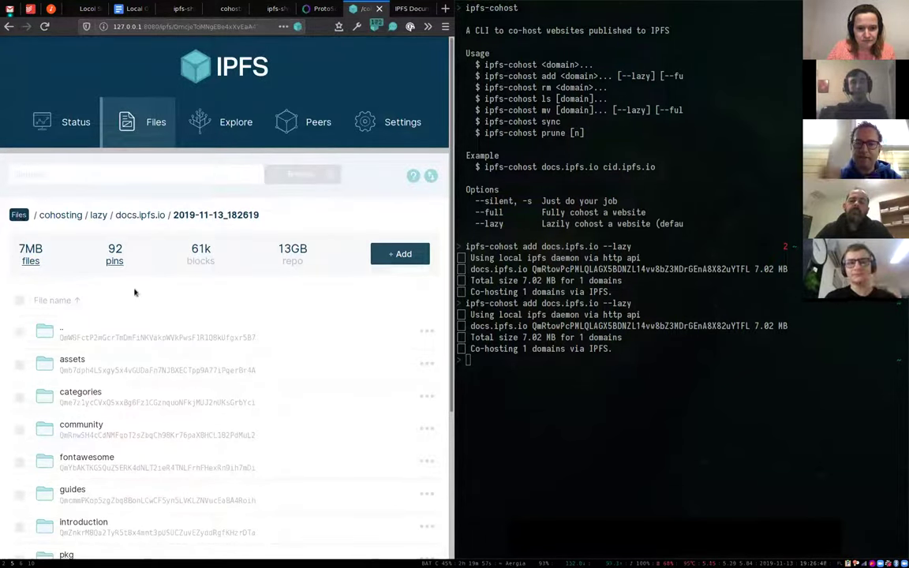
# Return to the root of the Files view and review the Motivation section of the cohosting repository's README.
pyautogui.click(19, 214)
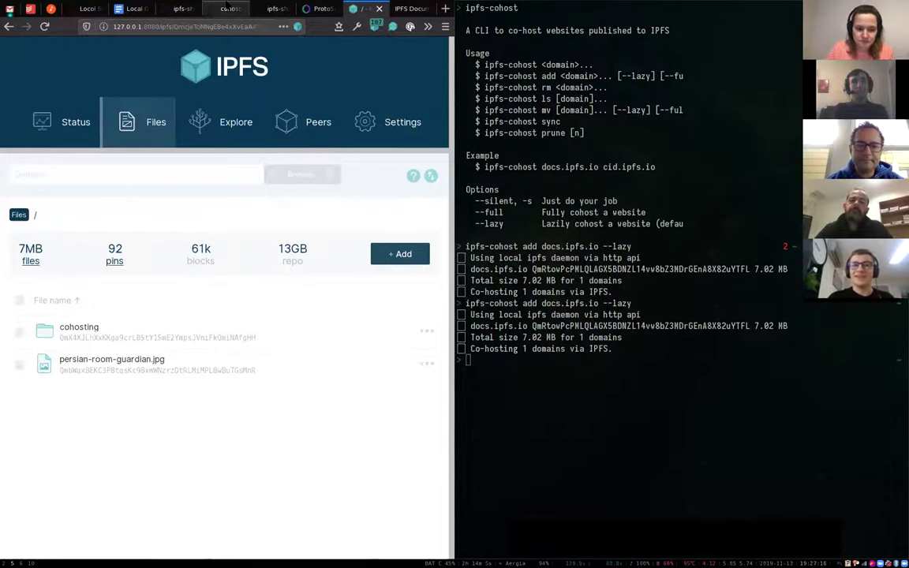
pyautogui.click(185, 8)
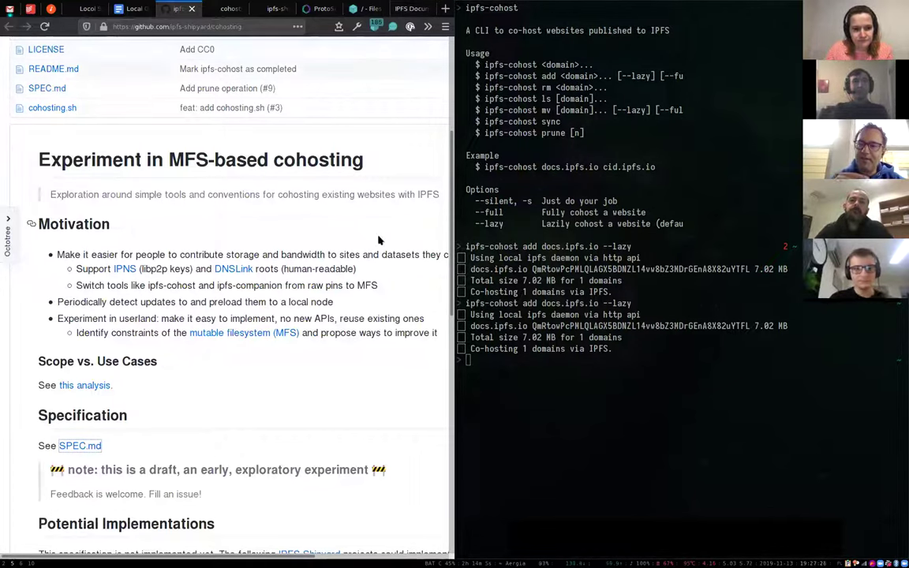
pyautogui.scroll(-3, 365, 280)
pyautogui.scroll(5, 363, 281)
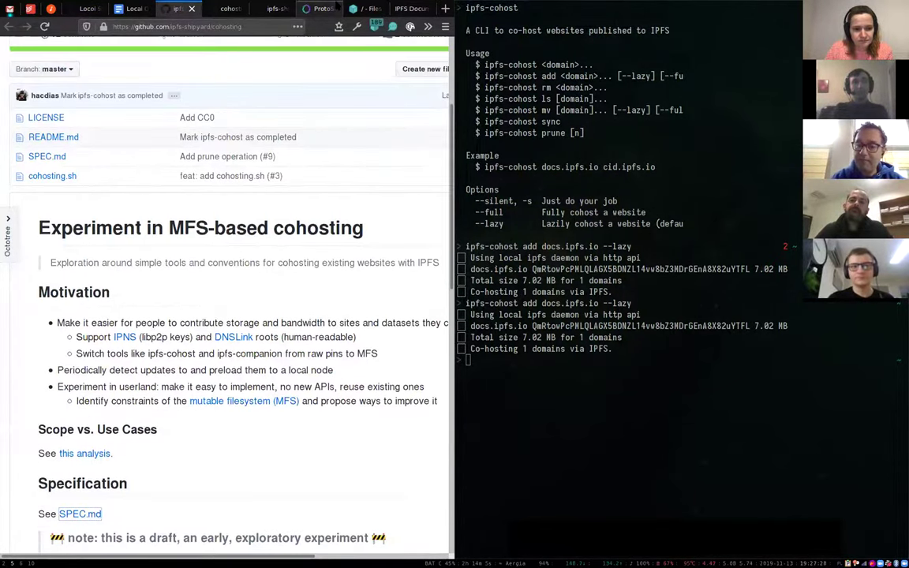
# Go back to the Web UI, open the cohosting/lazy folder and copy the hash of its docs.ipfs.io folder.
pyautogui.click(361, 8)
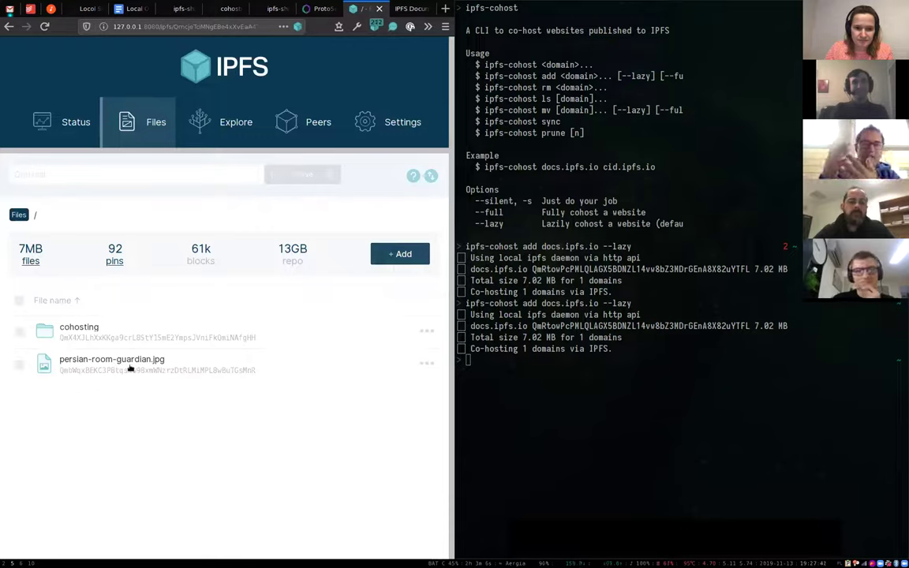
pyautogui.click(92, 328)
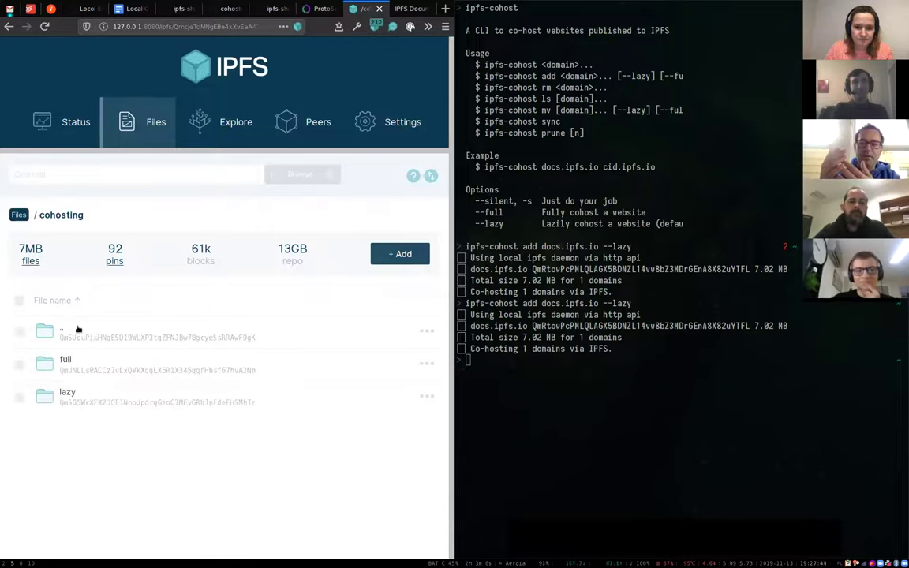
pyautogui.click(68, 395)
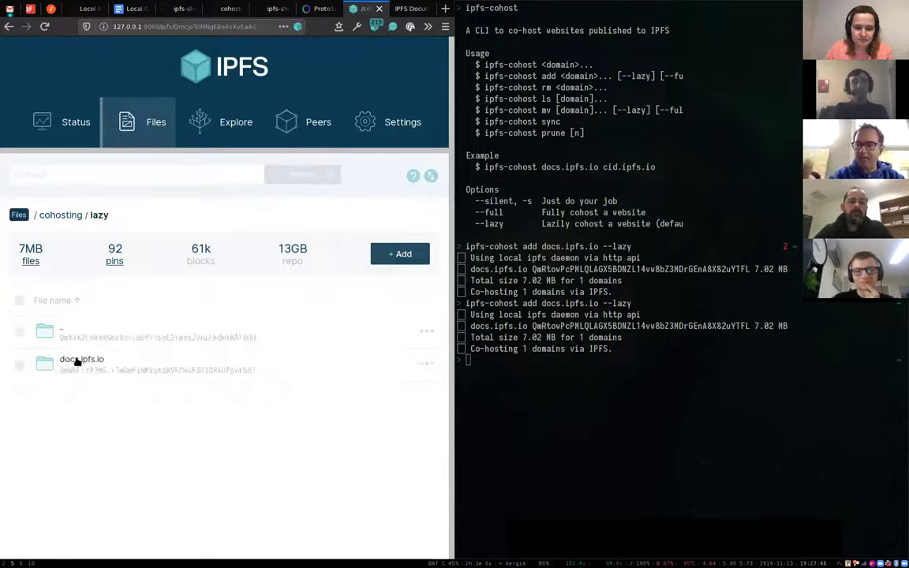
pyautogui.click(427, 365)
pyautogui.scroll(-1, 390, 487)
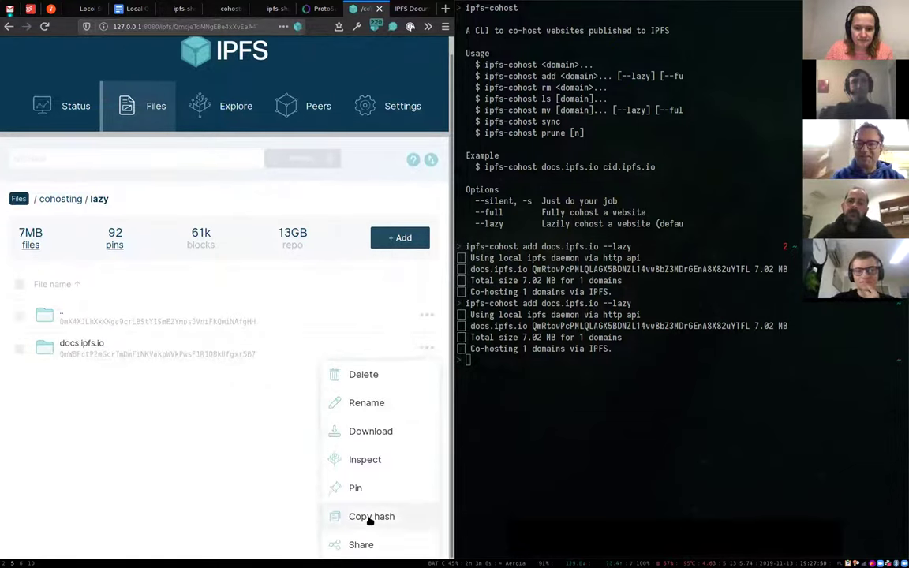
pyautogui.click(370, 518)
# Try to open the copied hash as an ipfs:// address in a new browser tab and close that tab.
pyautogui.hotkey('ctrl', 't')
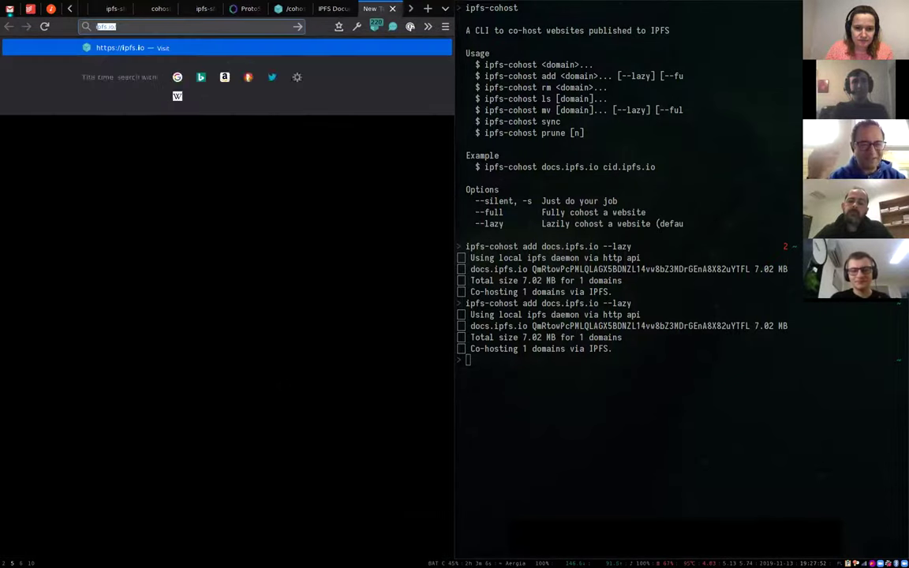
pyautogui.write('ipfs://')
pyautogui.hotkey('ctrl', 'v')
pyautogui.press('Return')
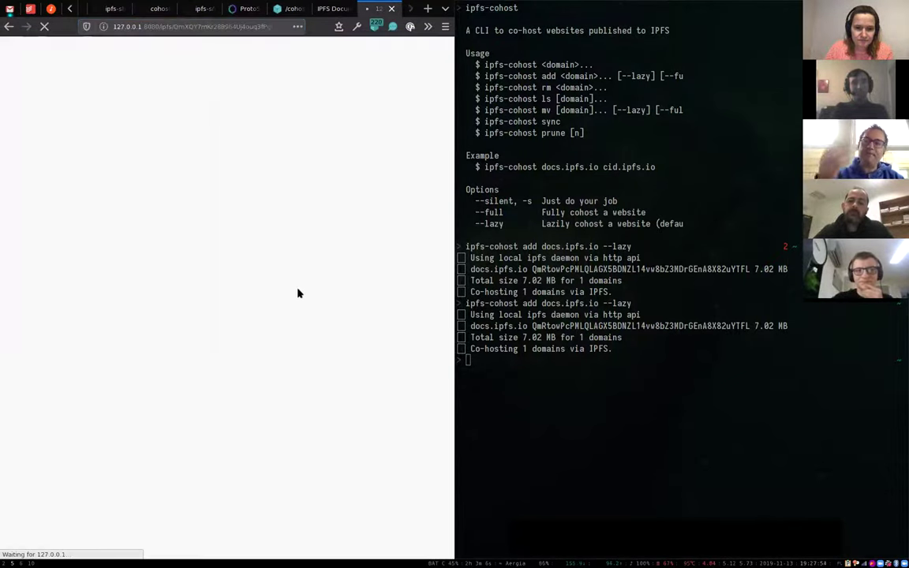
pyautogui.hotkey('ctrl', 'w')
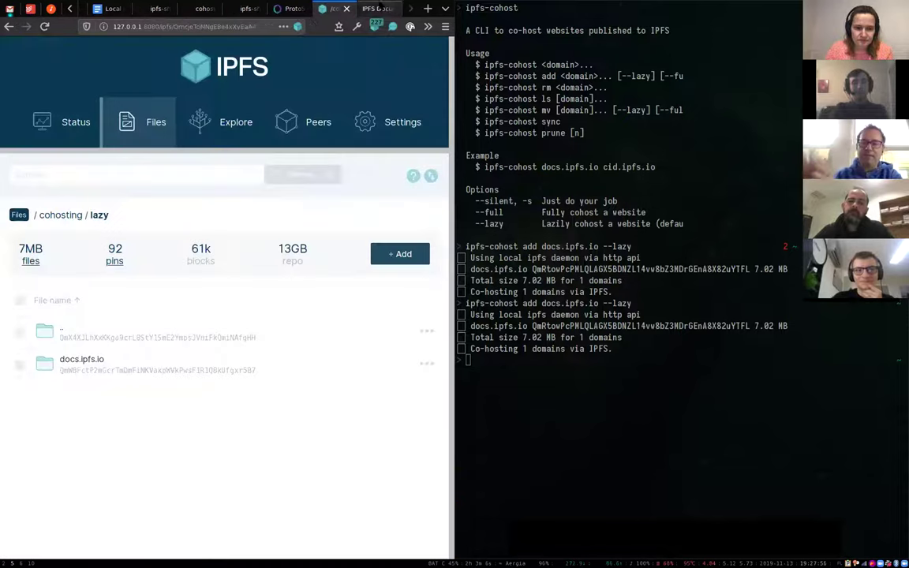
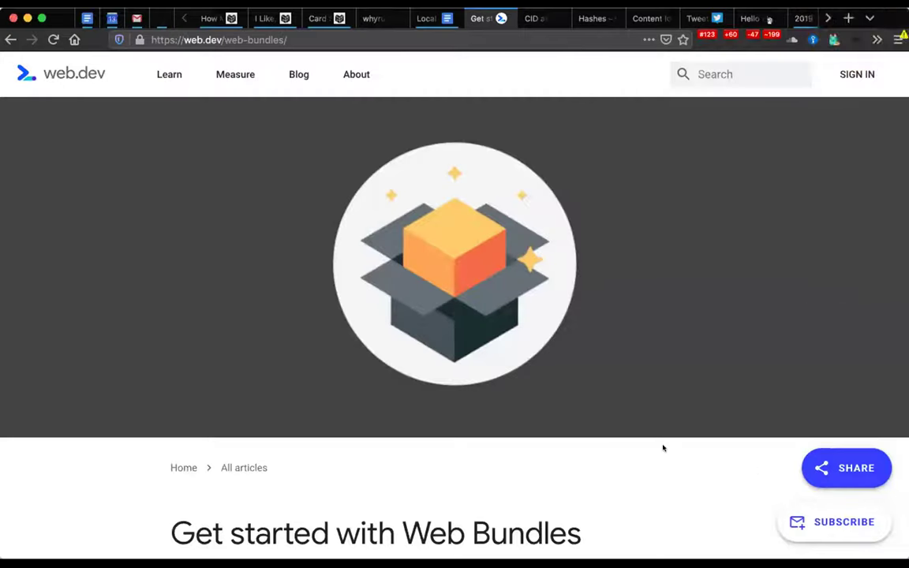
# Review the web.dev article on Web Bundles, from its introduction and how-it-works diagram through the feature list to the user-to-user sharing demo video.
pyautogui.scroll(-5, 661, 446)
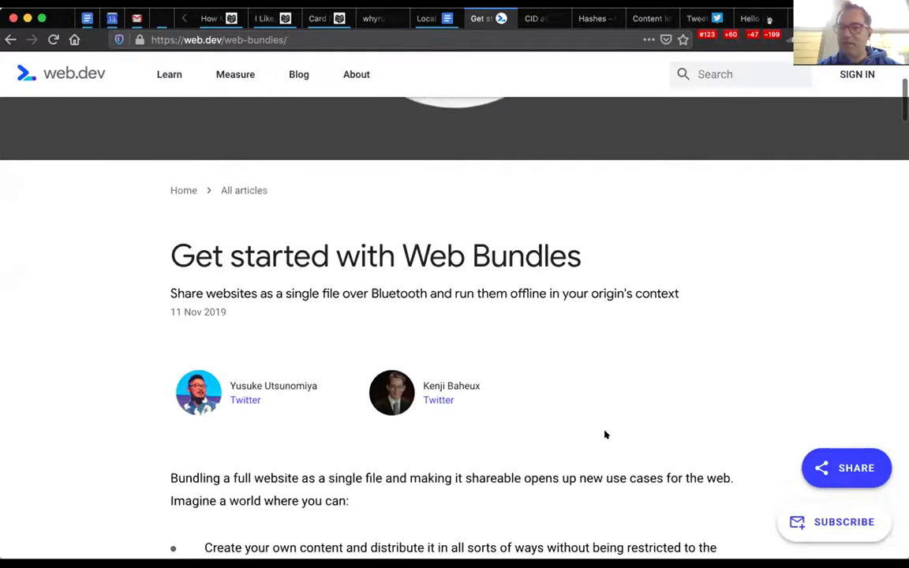
pyautogui.scroll(5, 605, 433)
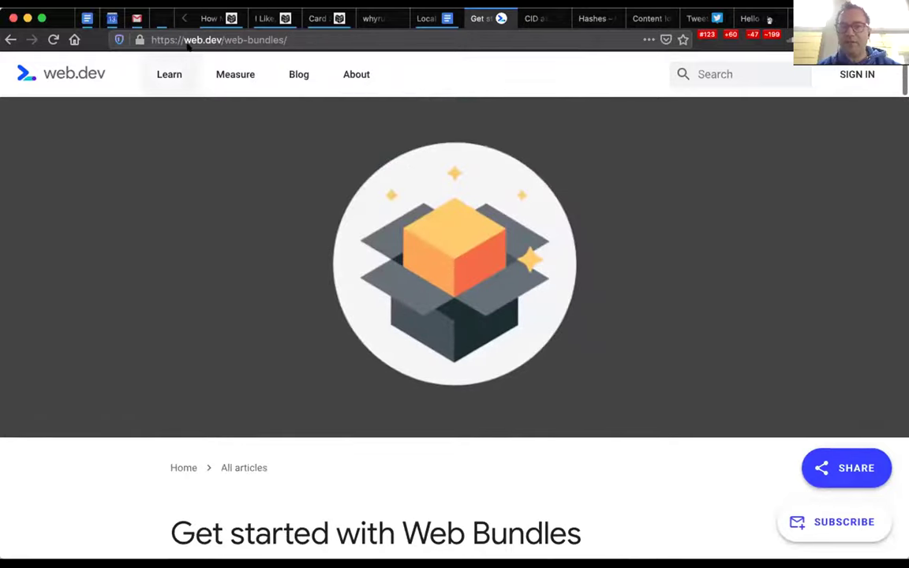
pyautogui.scroll(-12, 366, 286)
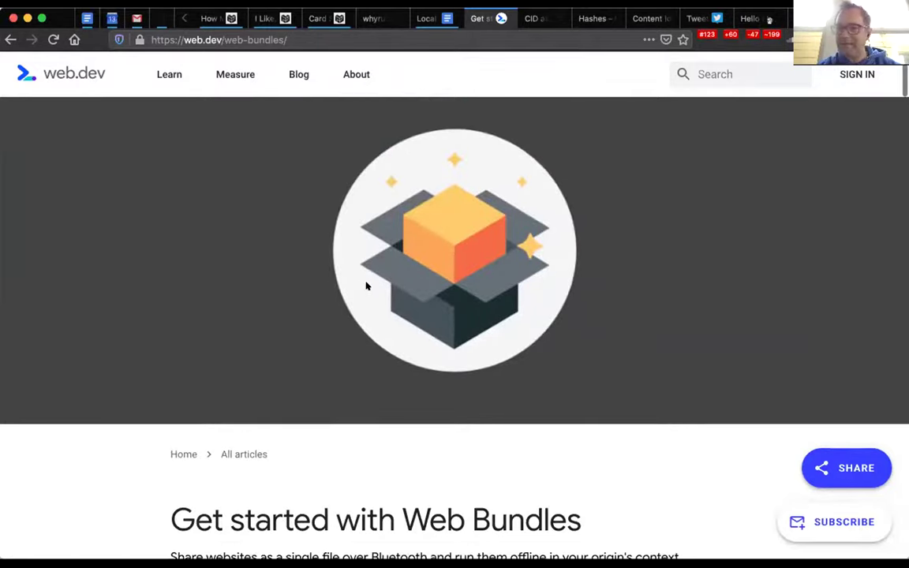
pyautogui.scroll(-13, 366, 286)
pyautogui.scroll(11, 367, 285)
pyautogui.scroll(-3, 422, 409)
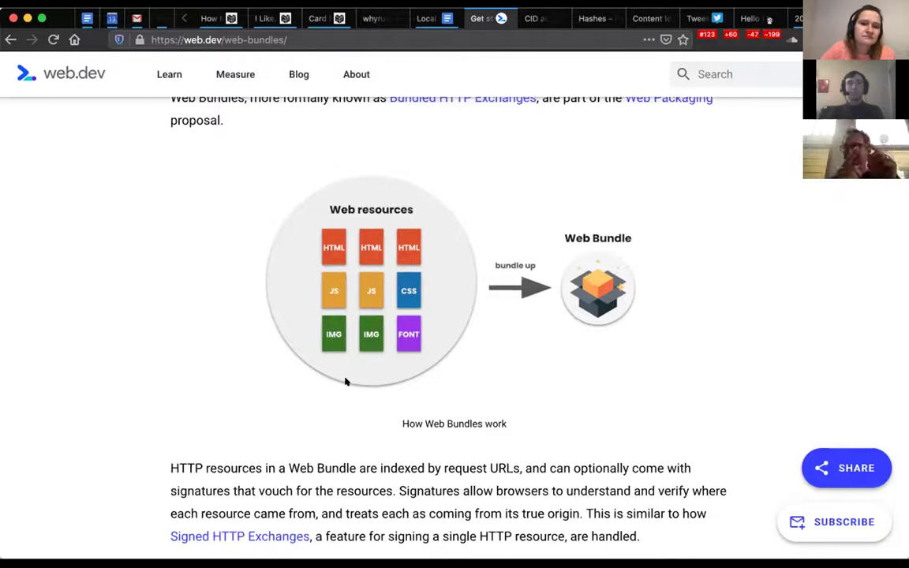
pyautogui.scroll(-1, 344, 382)
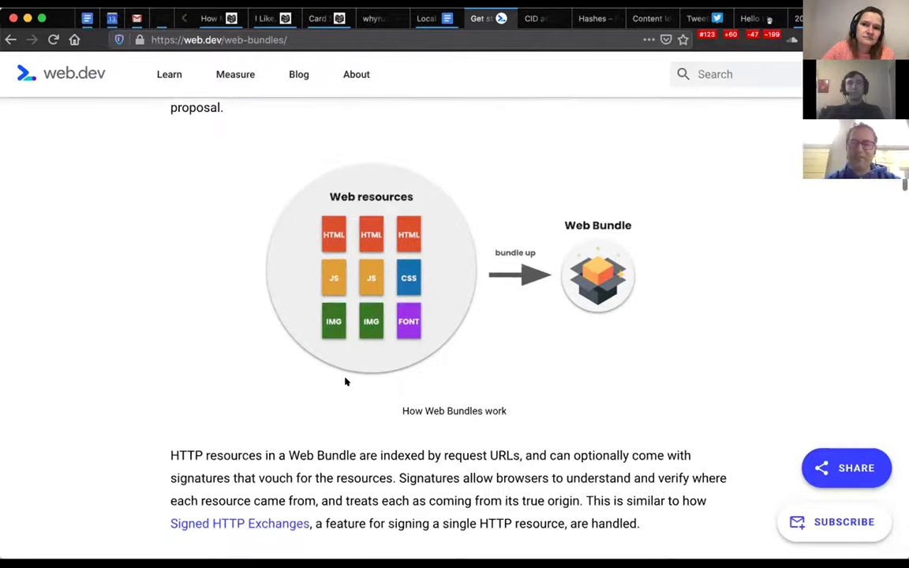
pyautogui.scroll(-5, 345, 382)
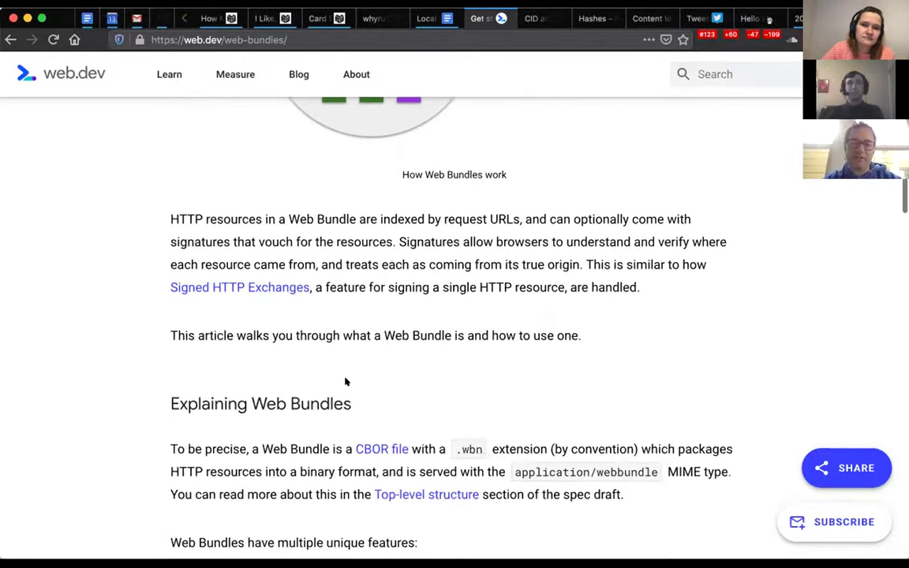
pyautogui.scroll(-4, 335, 402)
pyautogui.scroll(-10, 335, 402)
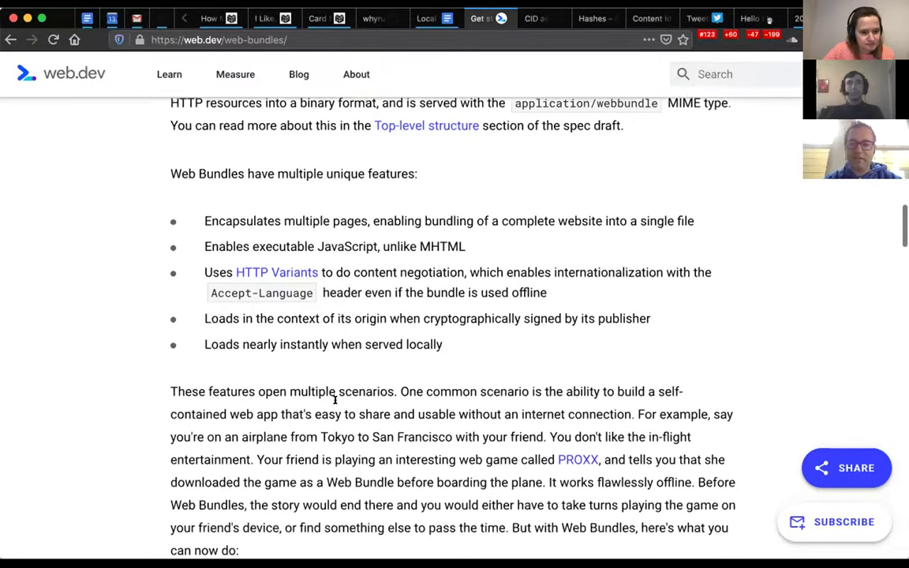
pyautogui.scroll(-3, 336, 403)
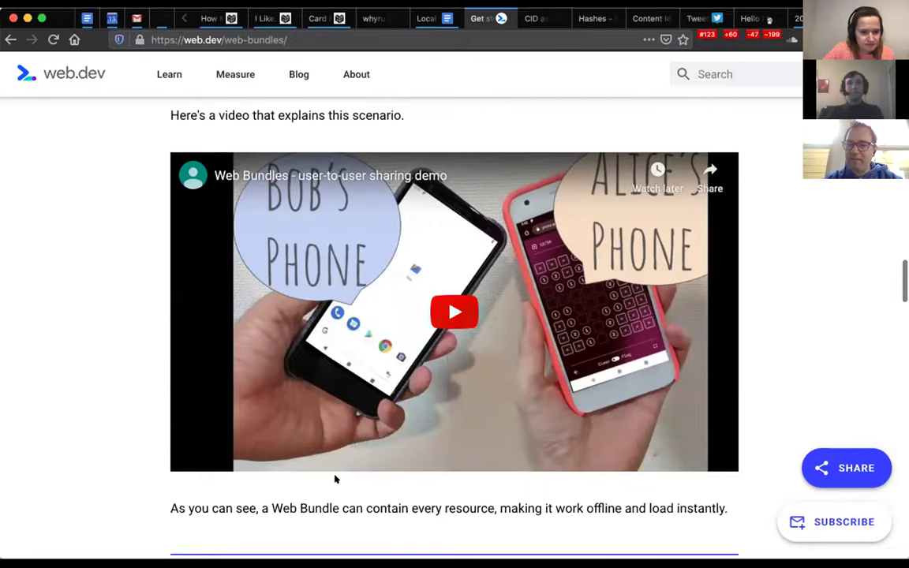